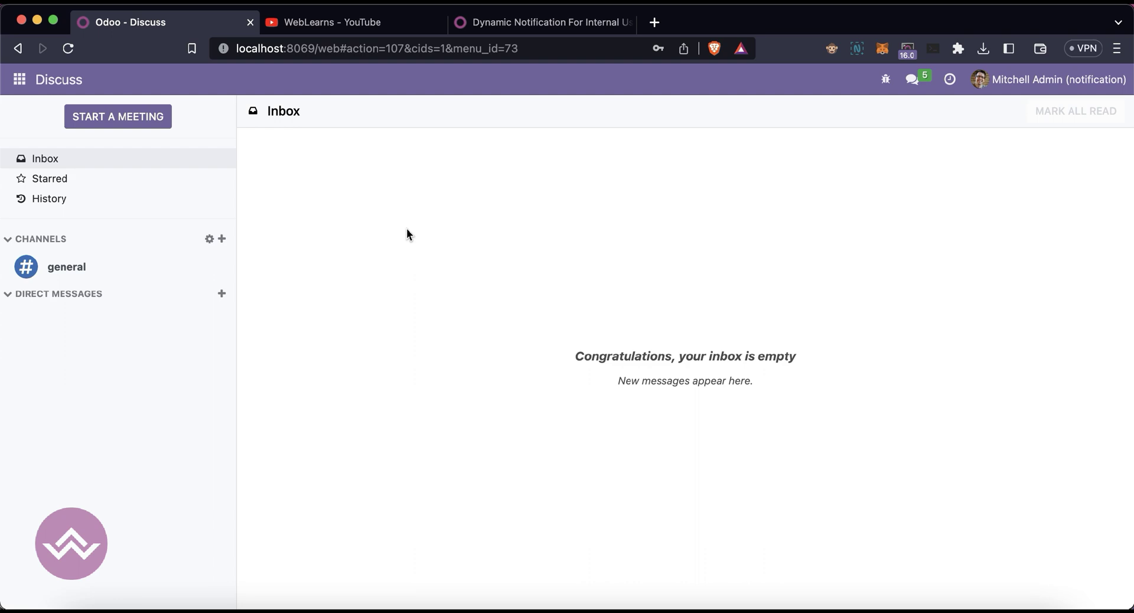
Switch to the WebLearns YouTube channel's videos page
{"action": "left_click", "coordinate": [382, 30]}
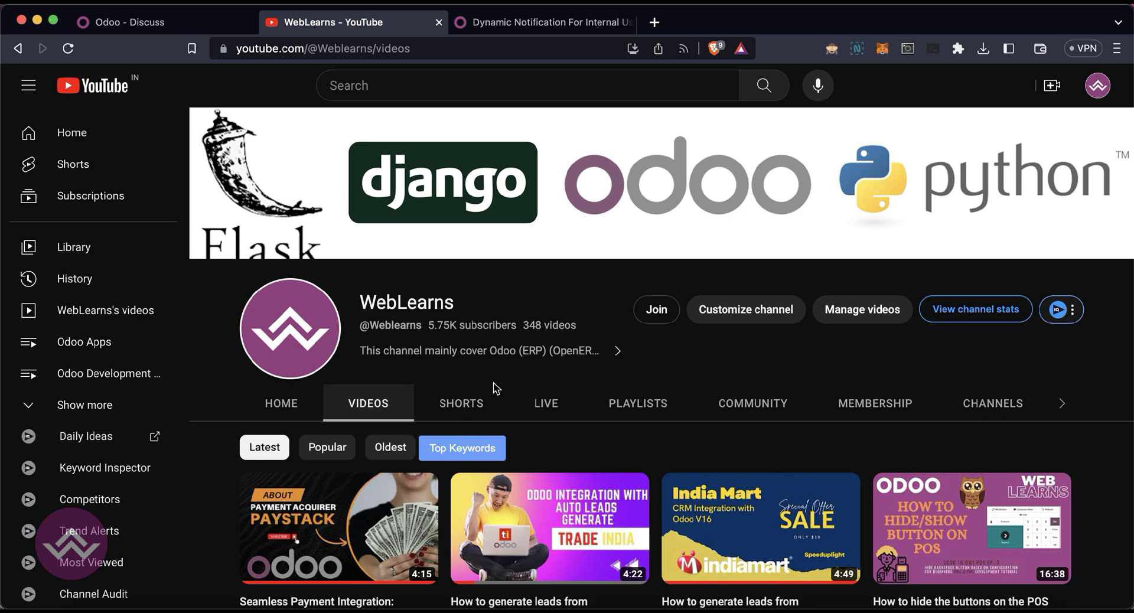
Go via Odoo Discuss to the Dynamic Notification For Internal Users app store page
{"action": "left_click", "coordinate": [231, 21]}
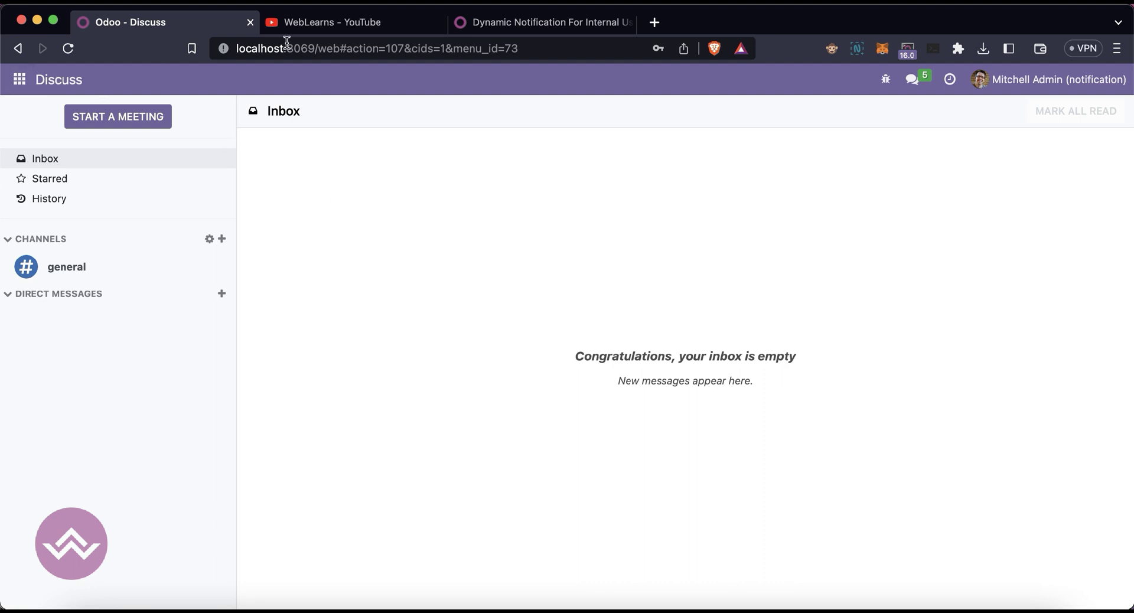
{"action": "left_click", "coordinate": [499, 22]}
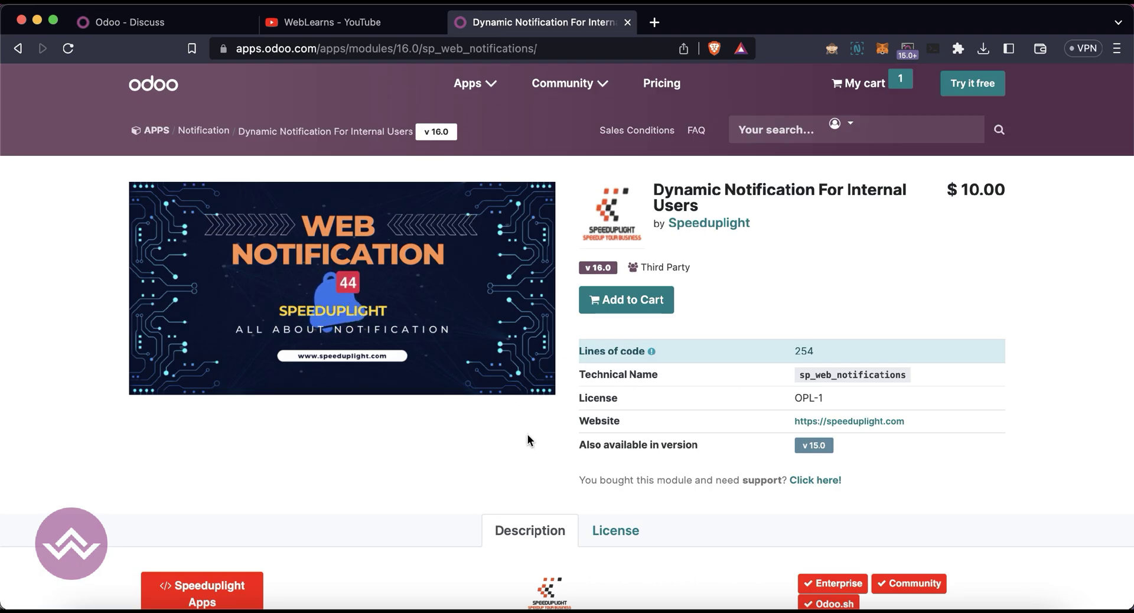
Scroll through the Dynamic Notification module description and back up, then return to Odoo Discuss
{"action": "scroll", "coordinate": [527, 435], "scroll_direction": "down", "scroll_amount": 2}
{"action": "scroll", "coordinate": [527, 434], "scroll_direction": "down", "scroll_amount": 15}
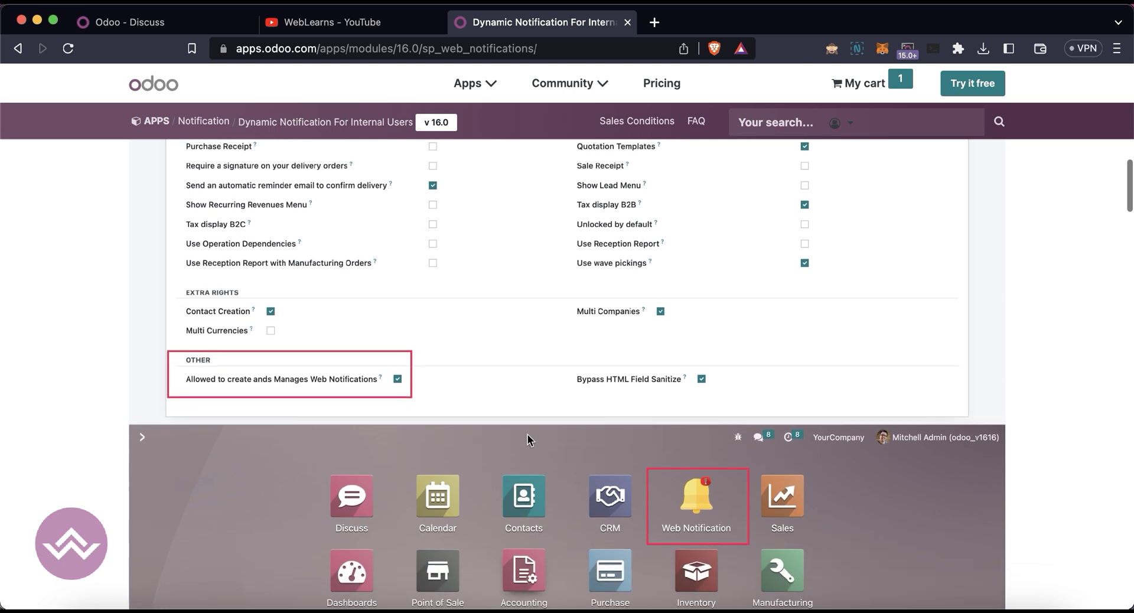
{"action": "scroll", "coordinate": [527, 434], "scroll_direction": "down", "scroll_amount": 5}
{"action": "scroll", "coordinate": [526, 434], "scroll_direction": "up", "scroll_amount": 4}
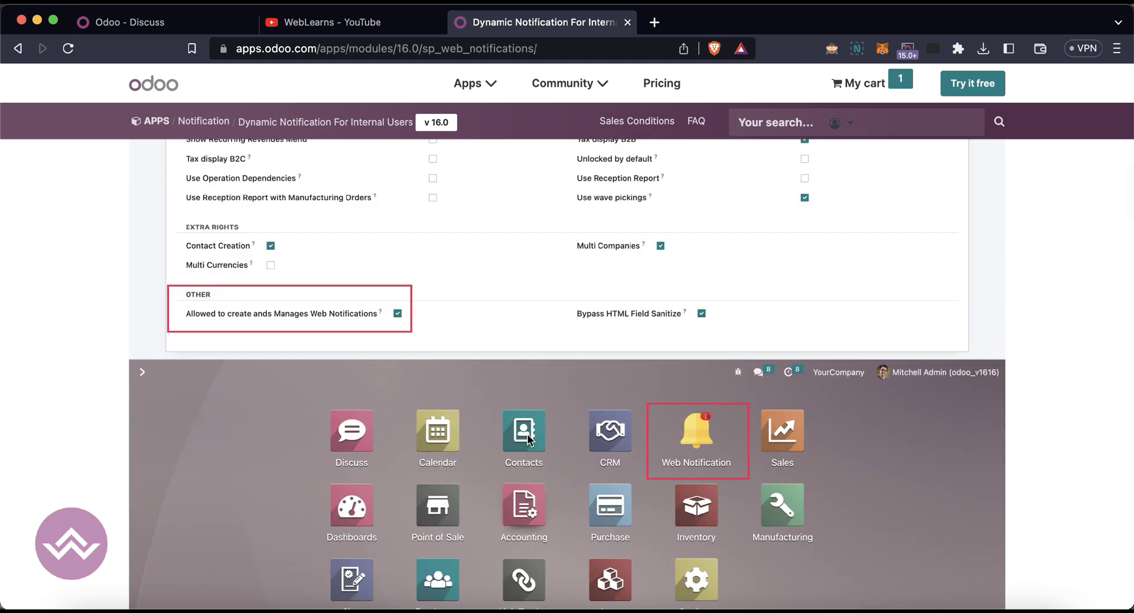
{"action": "scroll", "coordinate": [526, 434], "scroll_direction": "down", "scroll_amount": 14}
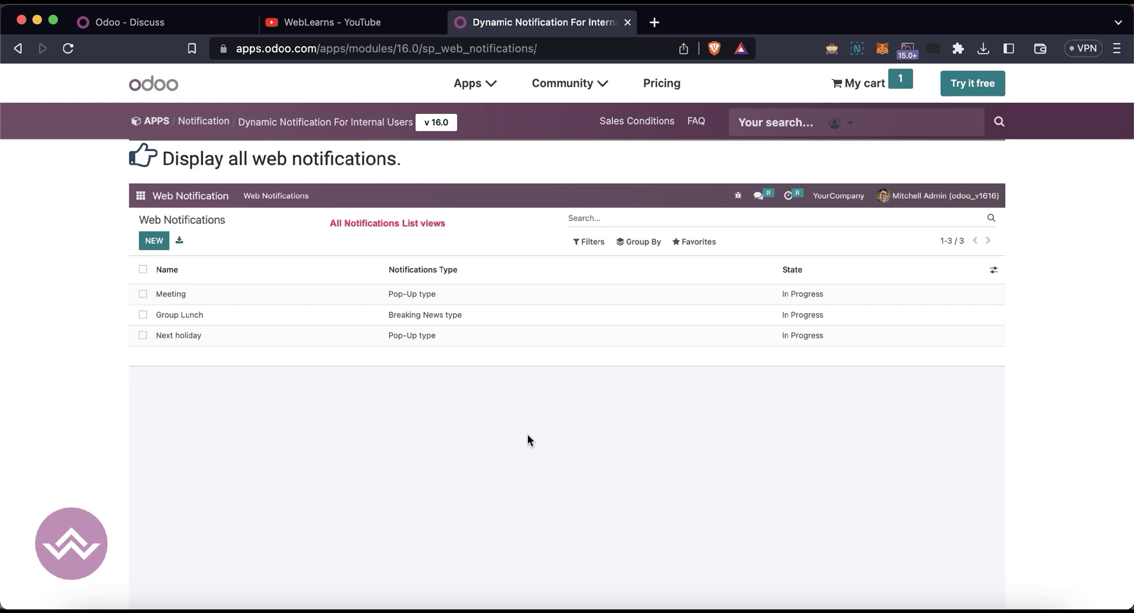
{"action": "scroll", "coordinate": [528, 436], "scroll_direction": "down", "scroll_amount": 8}
{"action": "scroll", "coordinate": [527, 440], "scroll_direction": "down", "scroll_amount": 18}
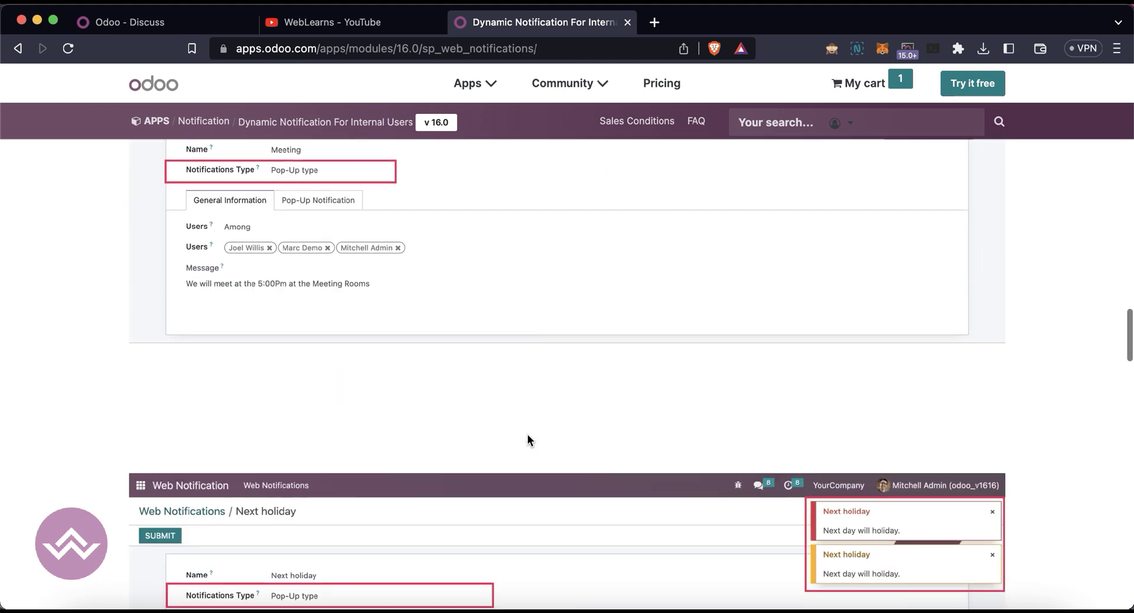
{"action": "scroll", "coordinate": [527, 435], "scroll_direction": "down", "scroll_amount": 10}
{"action": "scroll", "coordinate": [527, 434], "scroll_direction": "up", "scroll_amount": 20}
{"action": "scroll", "coordinate": [527, 434], "scroll_direction": "up", "scroll_amount": 5}
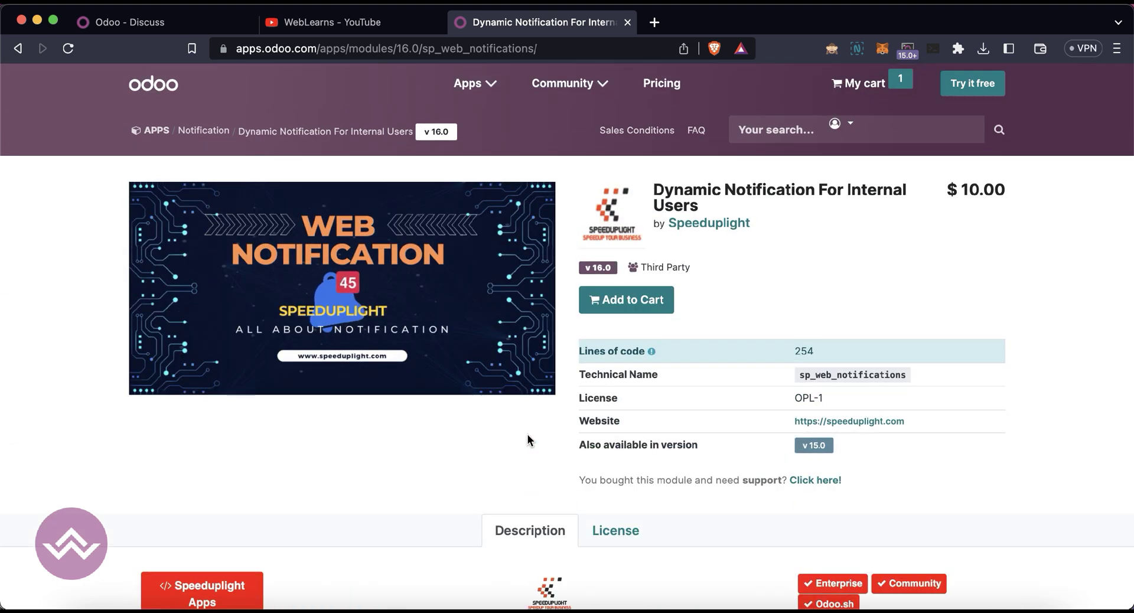
{"action": "left_click", "coordinate": [218, 18]}
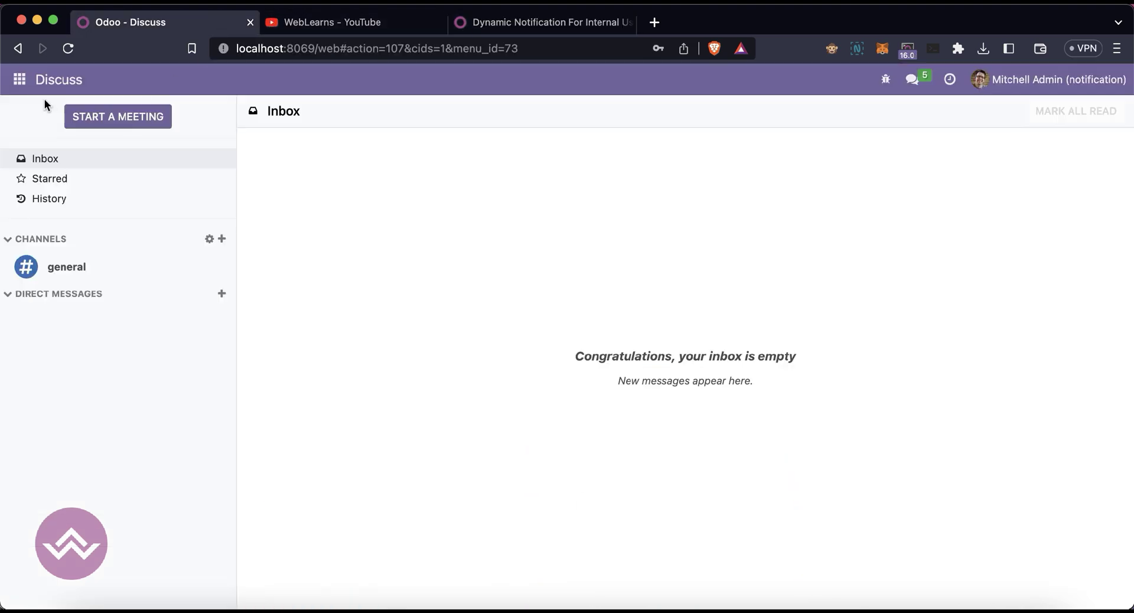
Open the Web Notification app from the apps menu and create a new draft record
{"action": "left_click", "coordinate": [20, 80]}
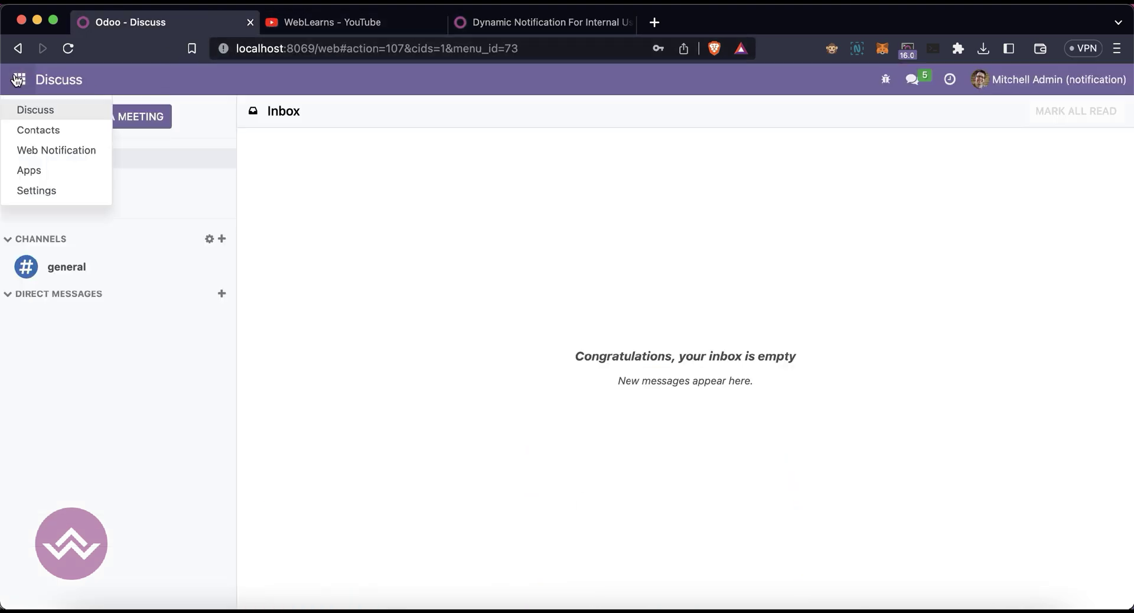
{"action": "left_click", "coordinate": [54, 152]}
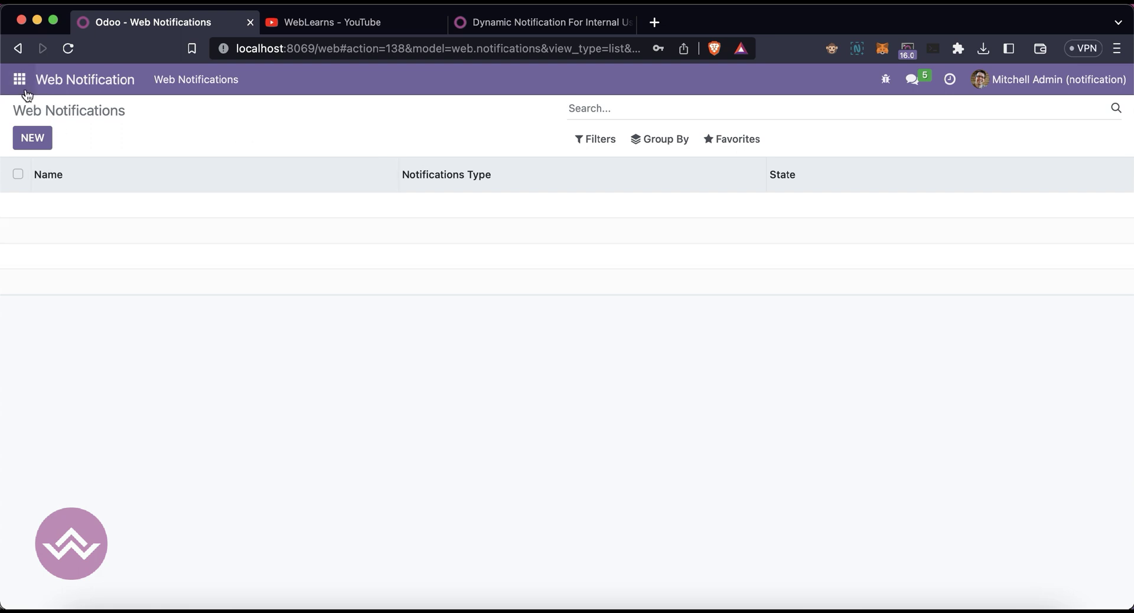
{"action": "left_click", "coordinate": [19, 79]}
{"action": "left_click", "coordinate": [44, 152]}
{"action": "left_click", "coordinate": [31, 83]}
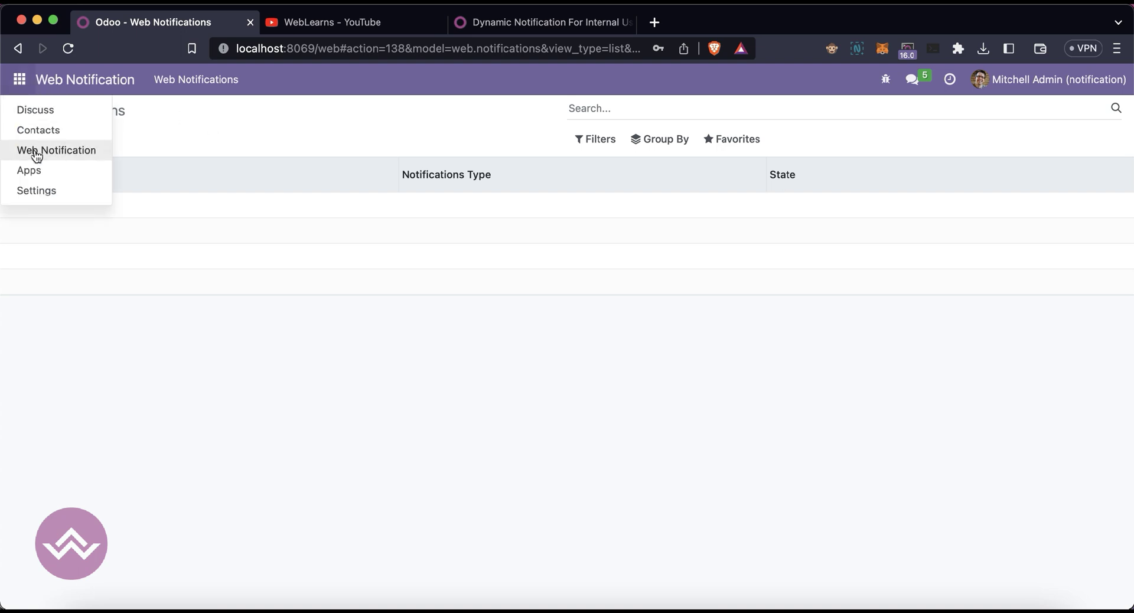
{"action": "left_click", "coordinate": [37, 151]}
{"action": "left_click", "coordinate": [36, 141]}
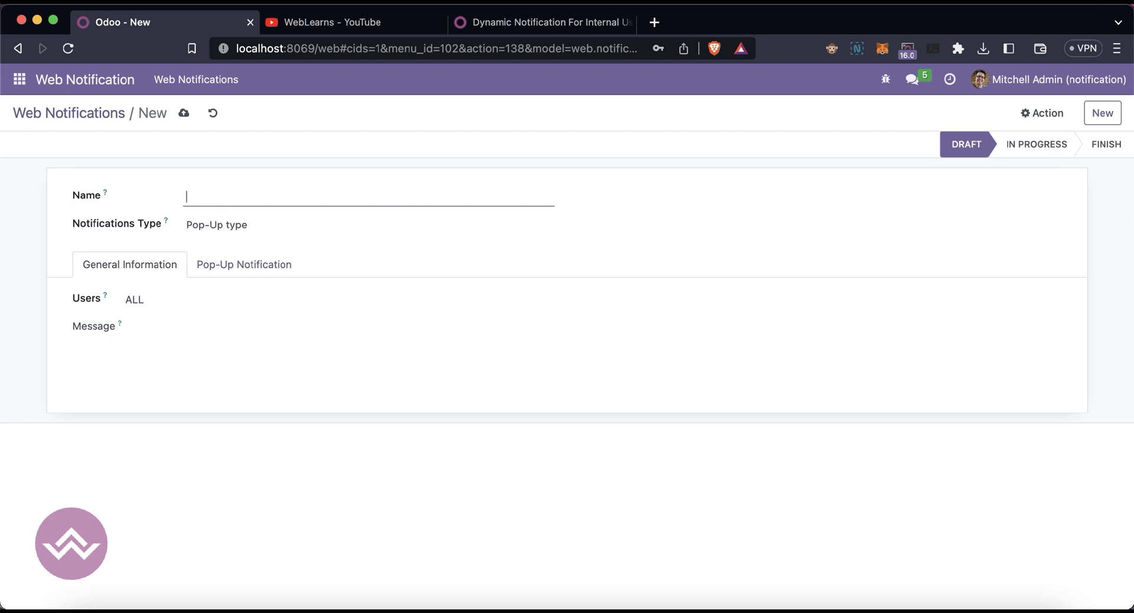
Name the notification 'Urgent!' with the message 'Lets go out for tea!'
{"action": "type", "text": "Urgent!"}
{"action": "left_click", "coordinate": [160, 347]}
{"action": "type", "text": "Lets"}
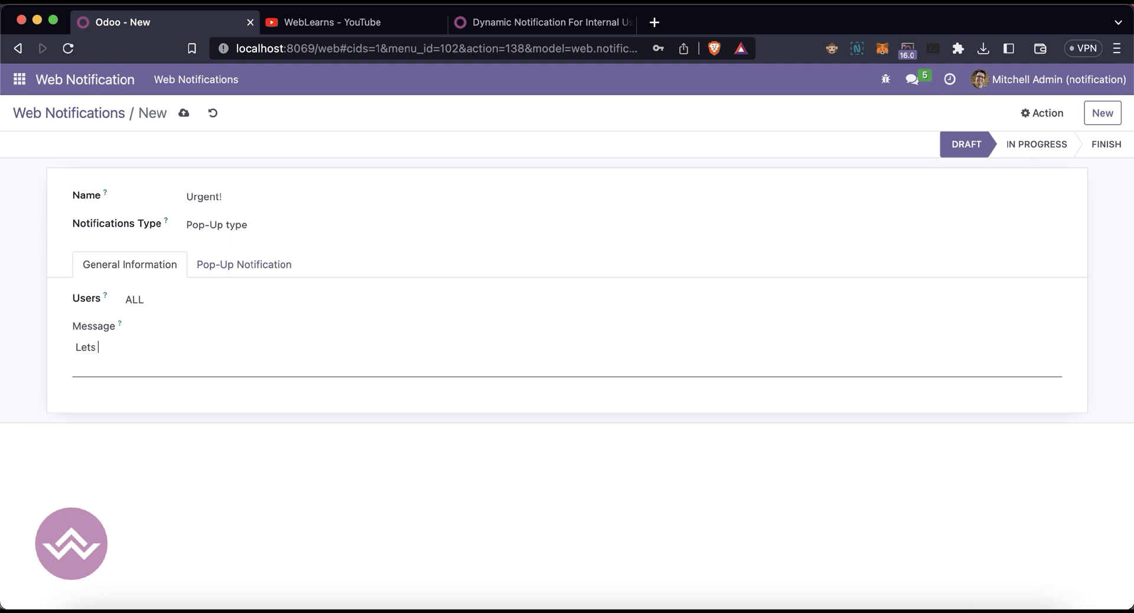
{"action": "type", "text": " go out for tea!"}
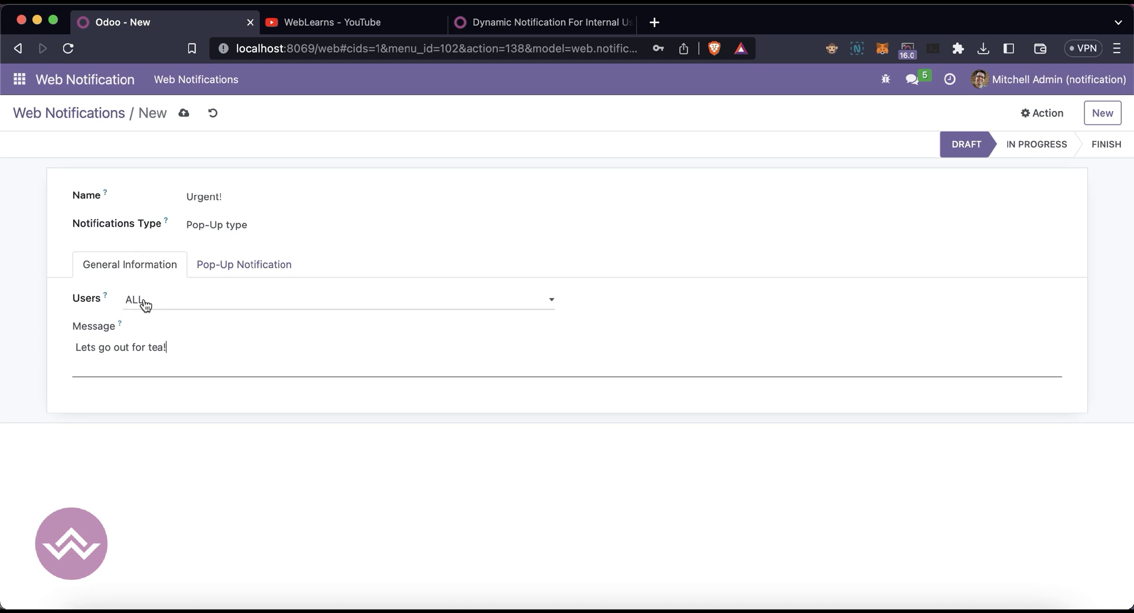
Set Users to Among and keep two selected users as recipients
{"action": "left_click", "coordinate": [145, 305]}
{"action": "left_click", "coordinate": [150, 320]}
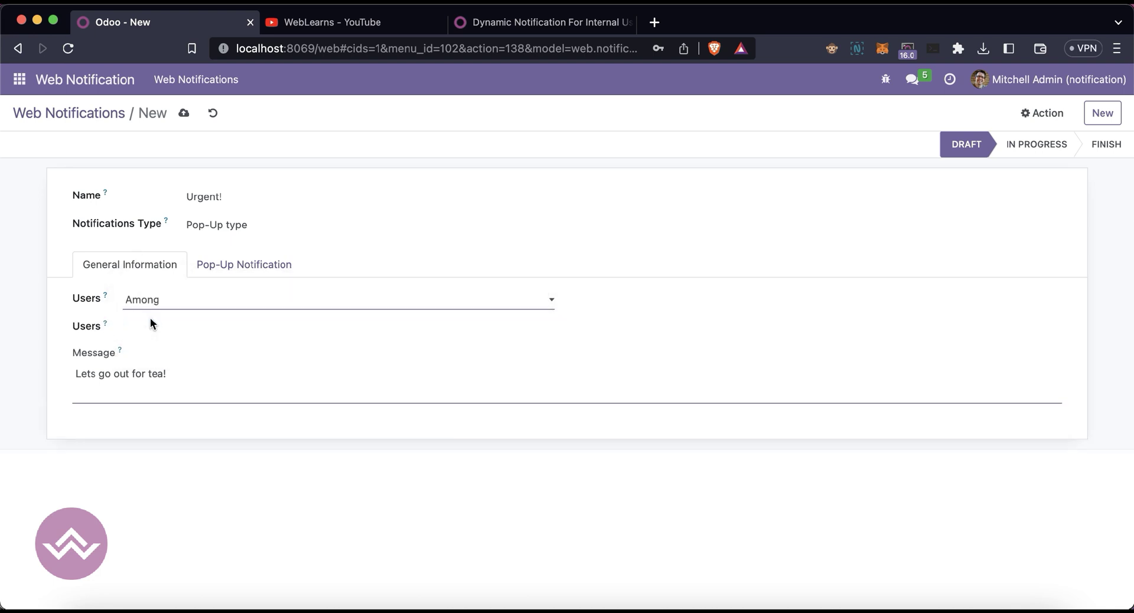
{"action": "left_click", "coordinate": [150, 325]}
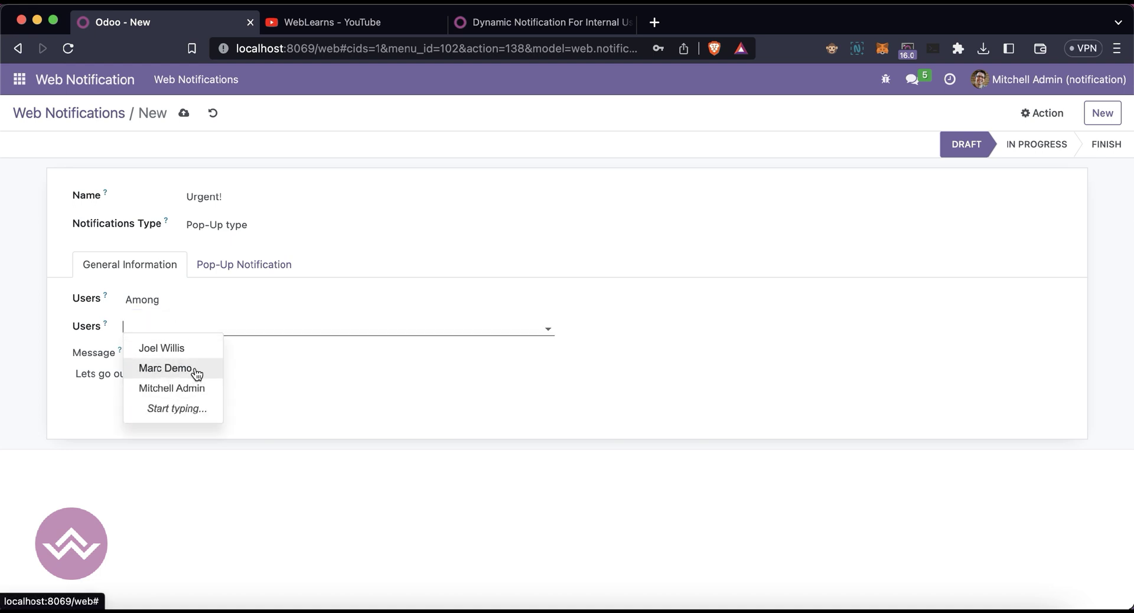
{"action": "left_click", "coordinate": [197, 353]}
{"action": "left_click", "coordinate": [218, 328]}
{"action": "left_click", "coordinate": [235, 367]}
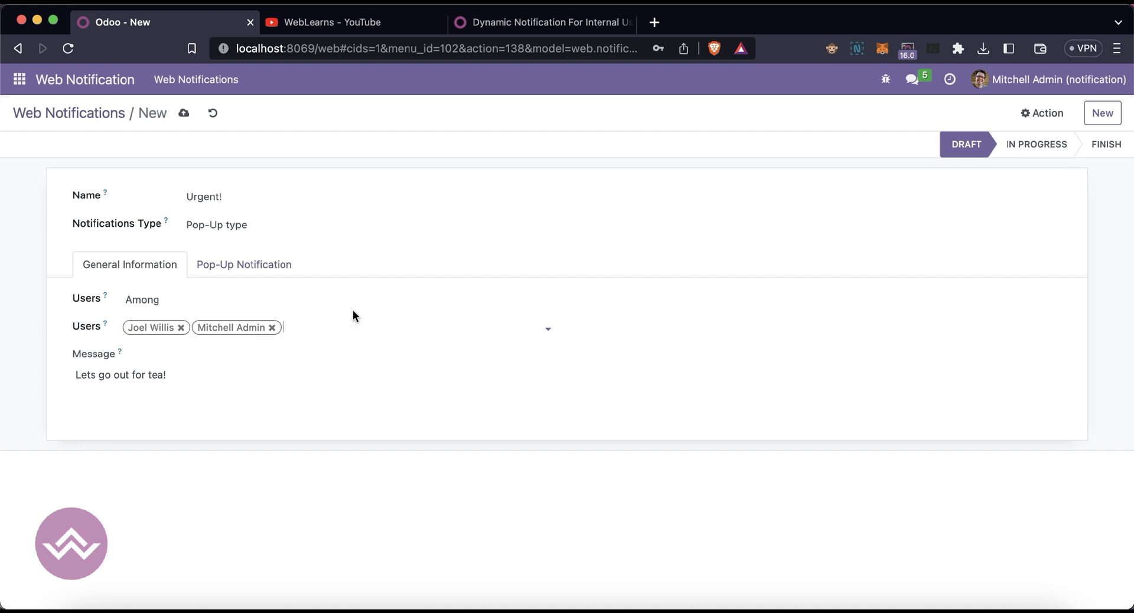
{"action": "left_click", "coordinate": [324, 323]}
{"action": "left_click", "coordinate": [326, 347]}
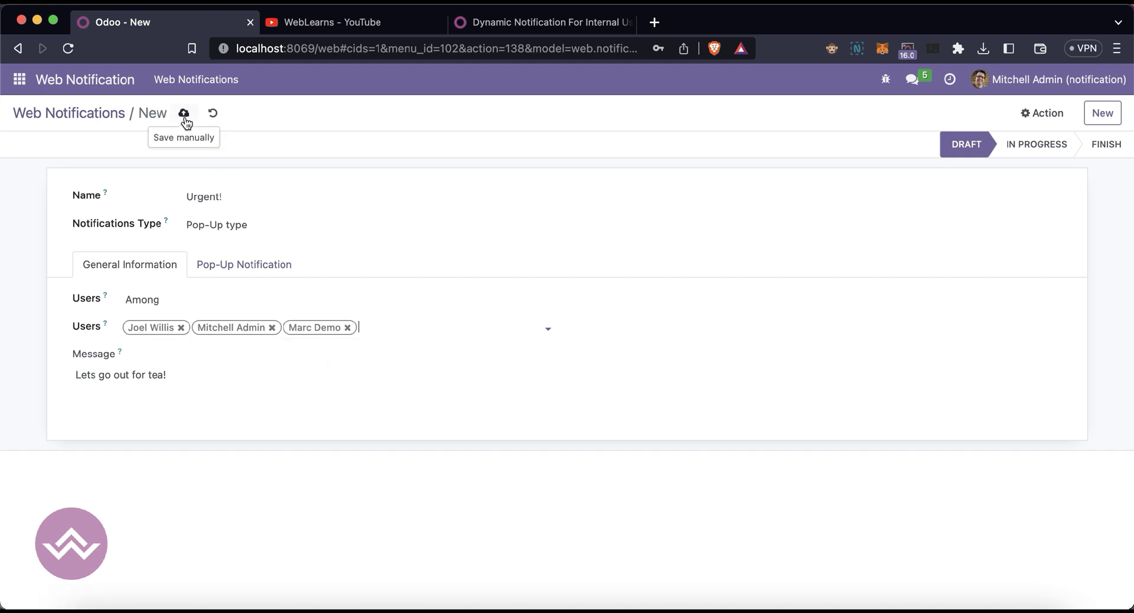
{"action": "left_click", "coordinate": [180, 328]}
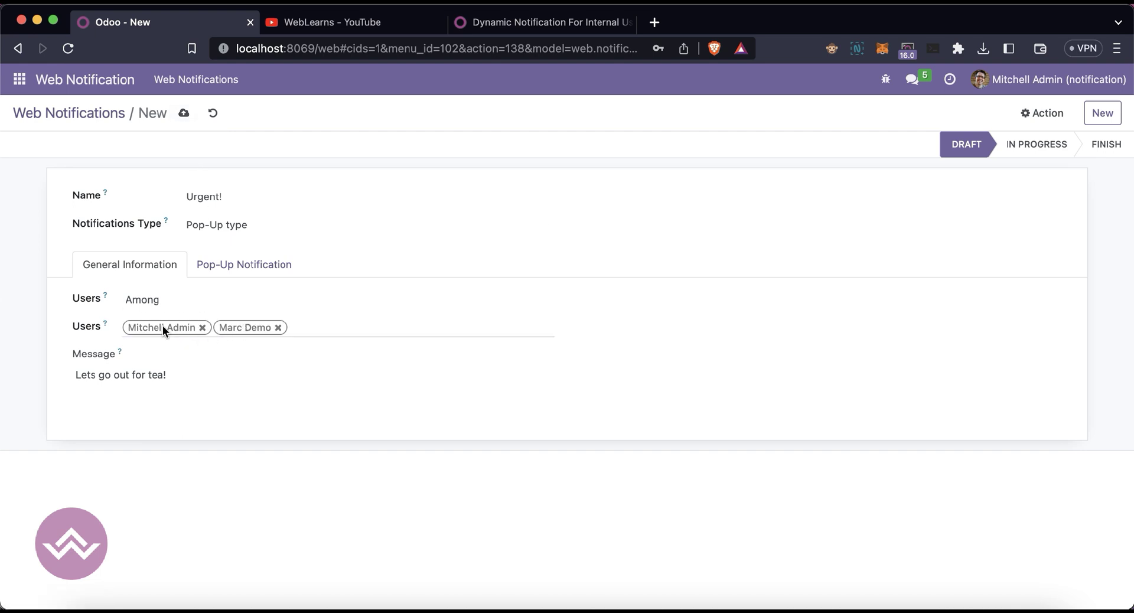
Keep the pop-up display colour on Red
{"action": "left_click", "coordinate": [229, 272]}
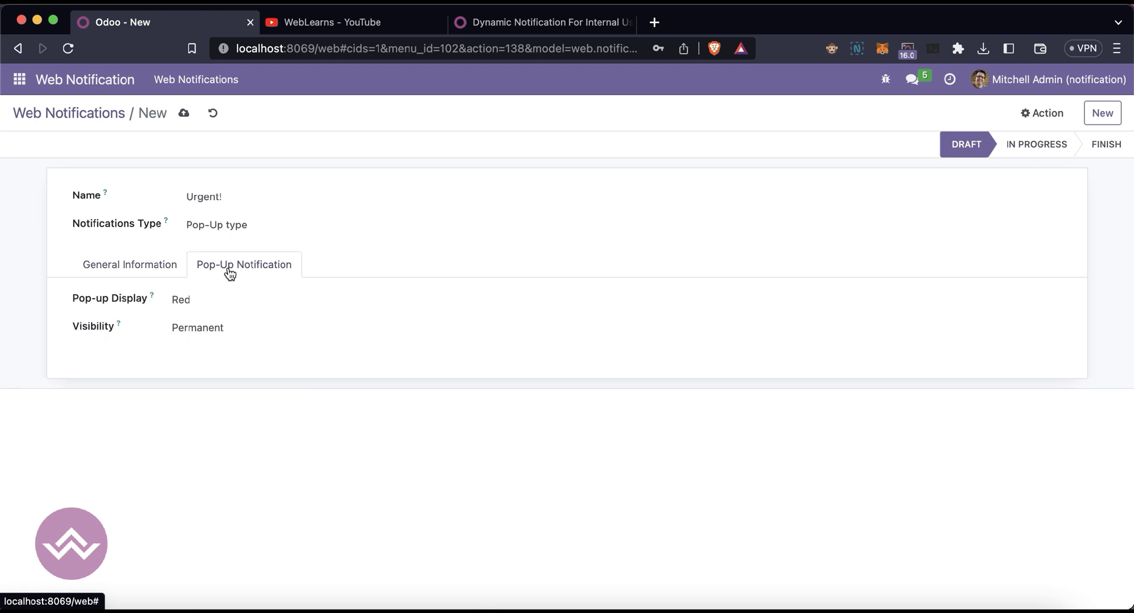
{"action": "left_click", "coordinate": [194, 303]}
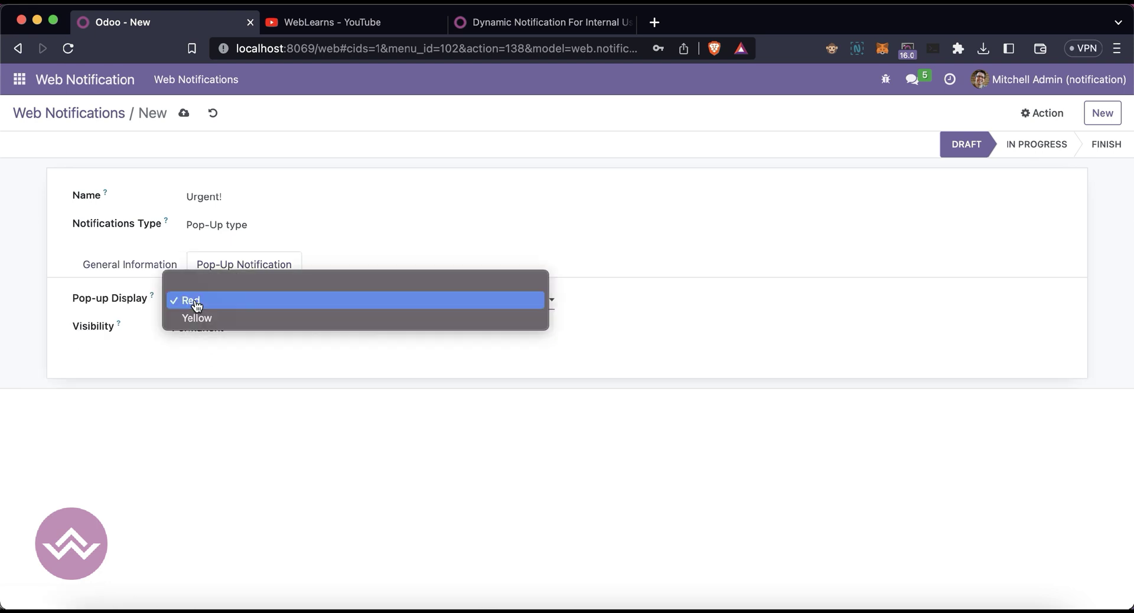
{"action": "left_click", "coordinate": [263, 387]}
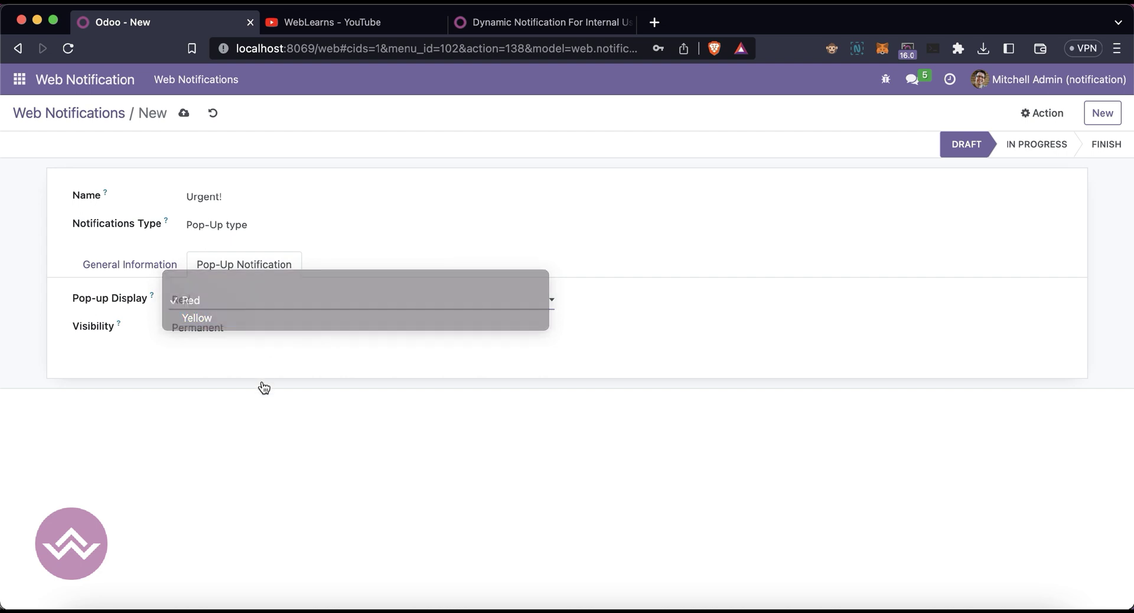
Set visibility to Temporary and save the Urgent! notification
{"action": "left_click", "coordinate": [229, 329]}
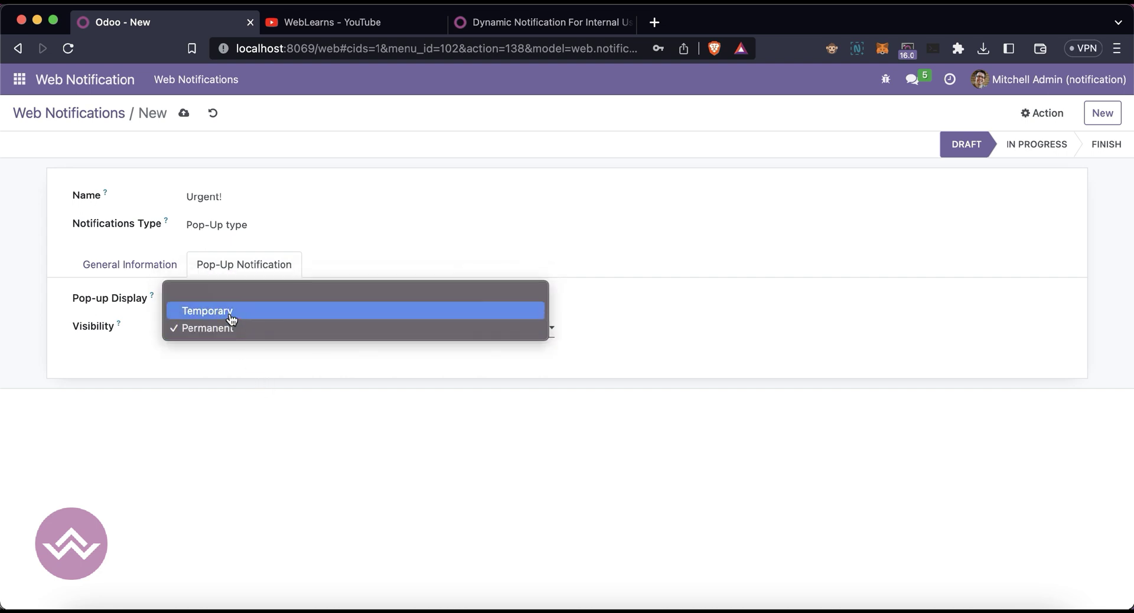
{"action": "left_click", "coordinate": [231, 319]}
{"action": "left_click", "coordinate": [230, 329]}
{"action": "left_click", "coordinate": [231, 347]}
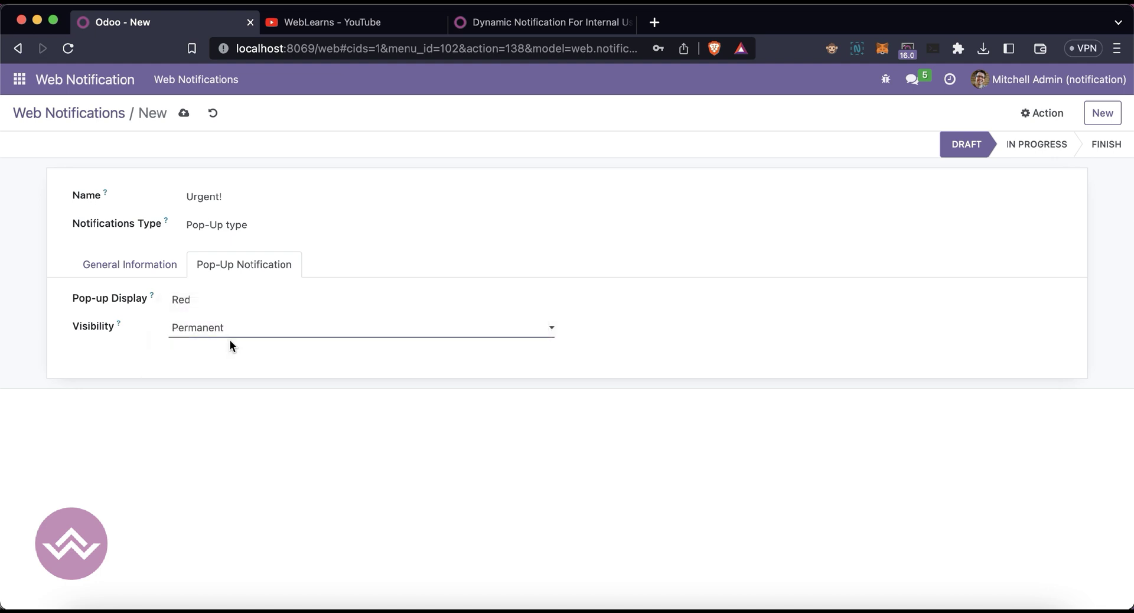
{"action": "left_click", "coordinate": [229, 329]}
{"action": "left_click", "coordinate": [231, 319]}
{"action": "left_click", "coordinate": [184, 114]}
{"action": "left_click", "coordinate": [139, 263]}
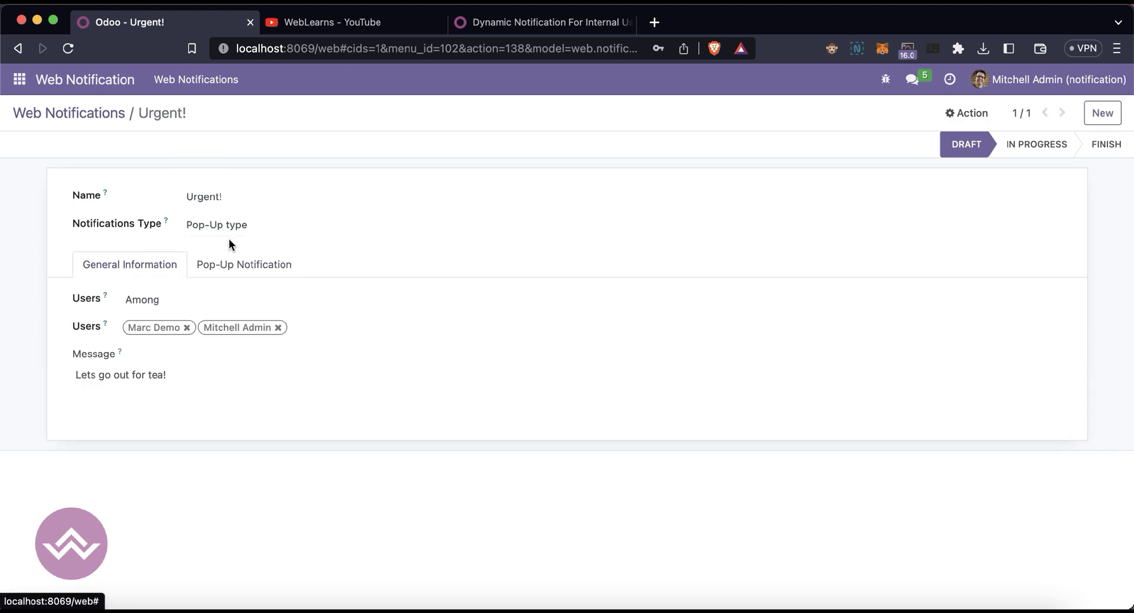
Advance the Urgent! notification's status to In Progress
{"action": "mouse_move", "coordinate": [967, 148]}
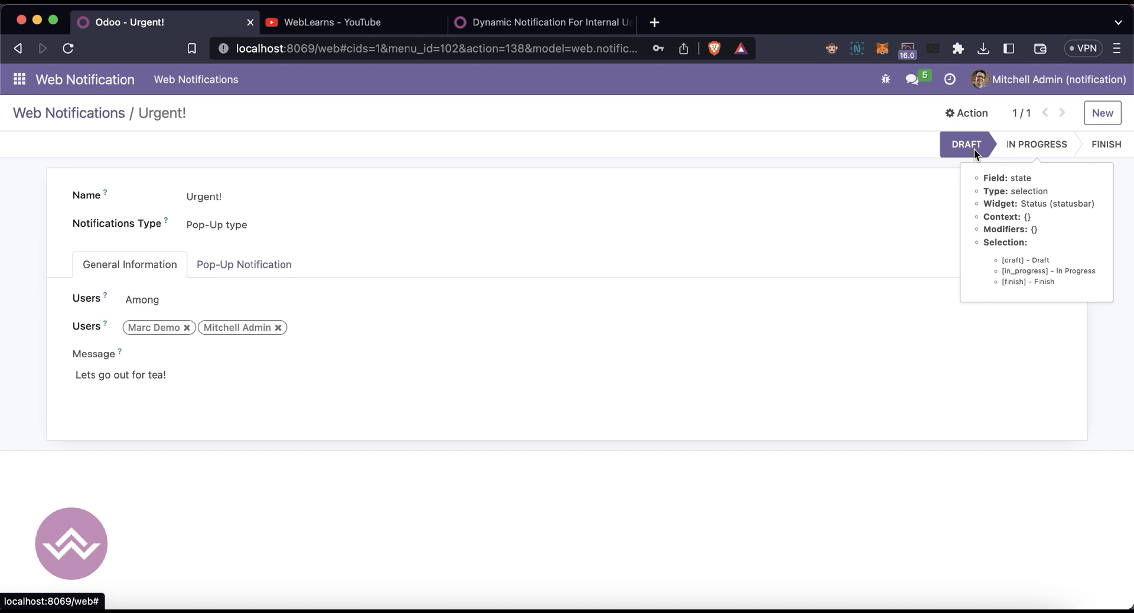
{"action": "left_click", "coordinate": [1008, 150]}
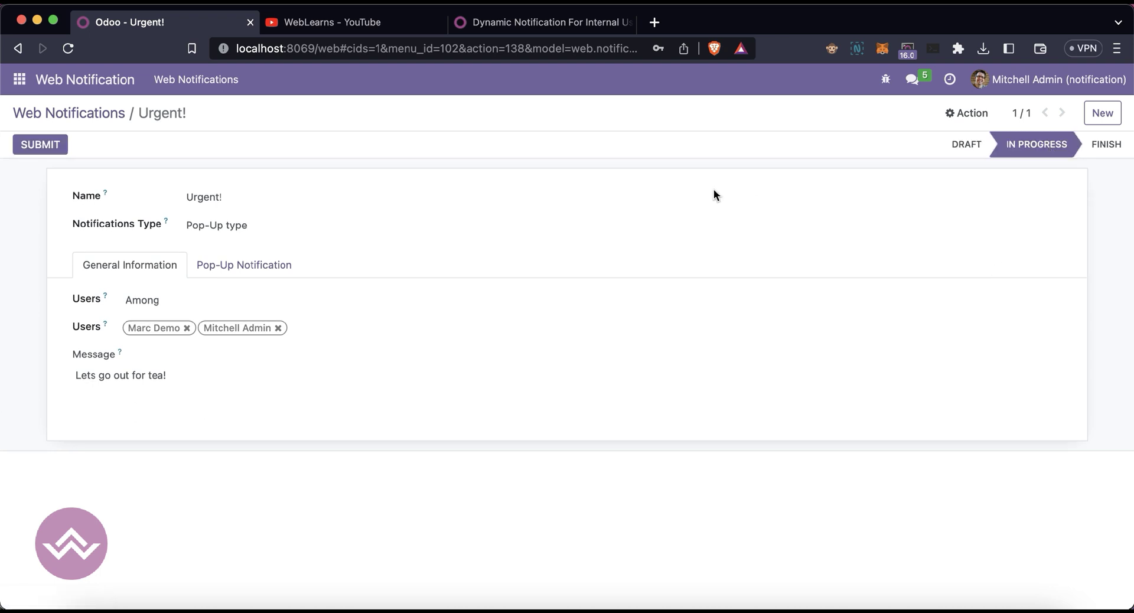
{"action": "mouse_move", "coordinate": [1057, 147]}
Resize the notification form and two Discuss windows so all three sit side by side
{"action": "left_click", "coordinate": [45, 148]}
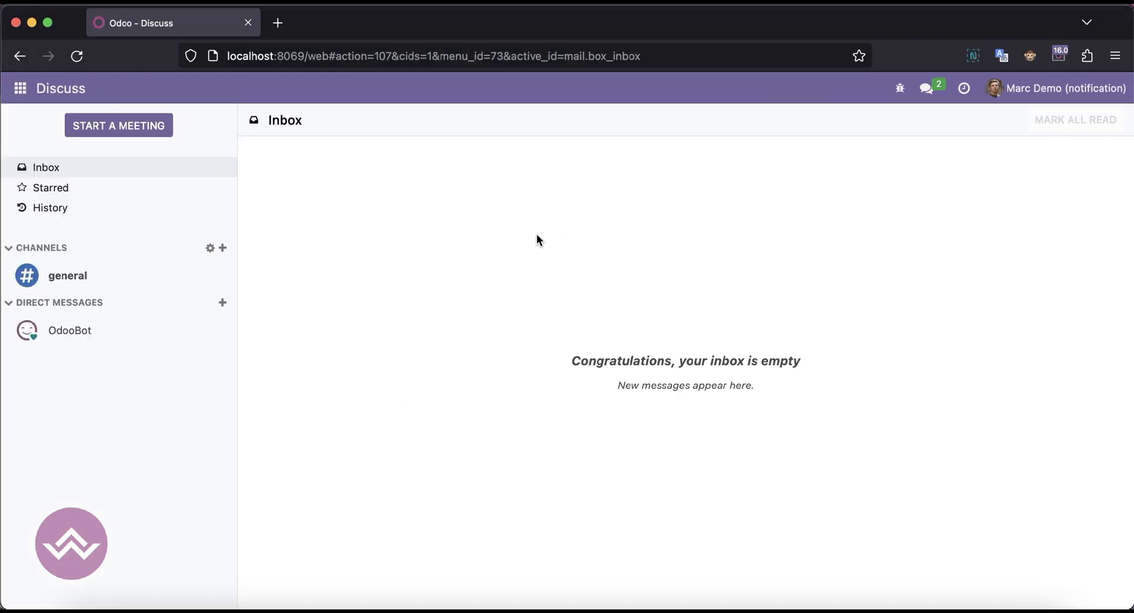
{"action": "left_click_drag", "start_coordinate": [2, 6], "coordinate": [570, 8]}
{"action": "left_click", "coordinate": [447, 91]}
{"action": "left_click_drag", "start_coordinate": [1128, 9], "coordinate": [401, 9]}
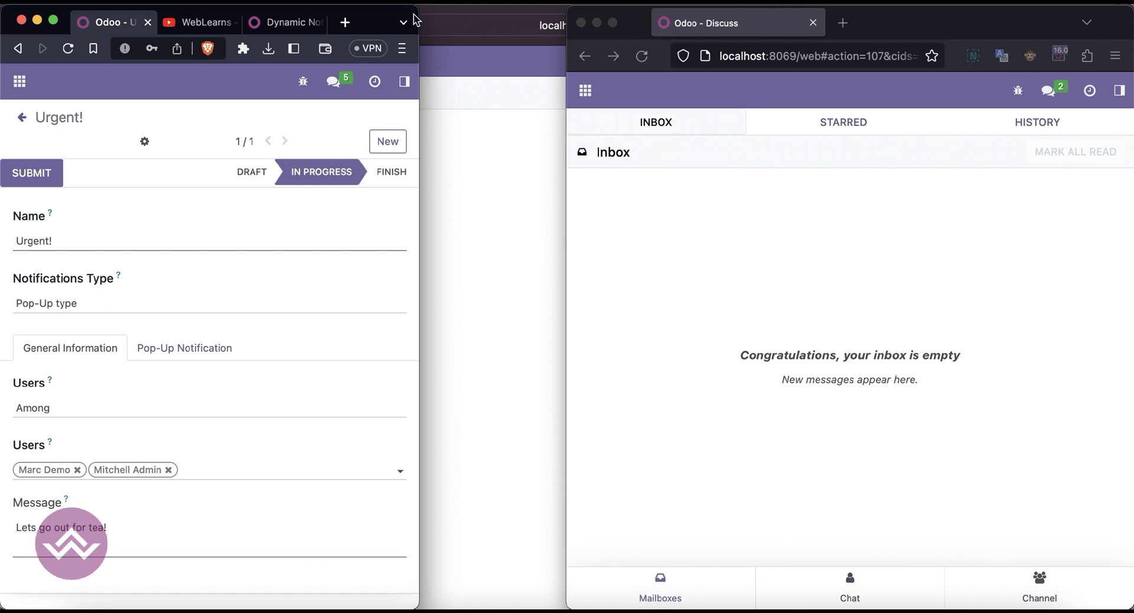
{"action": "left_click_drag", "start_coordinate": [900, 18], "coordinate": [757, 20]}
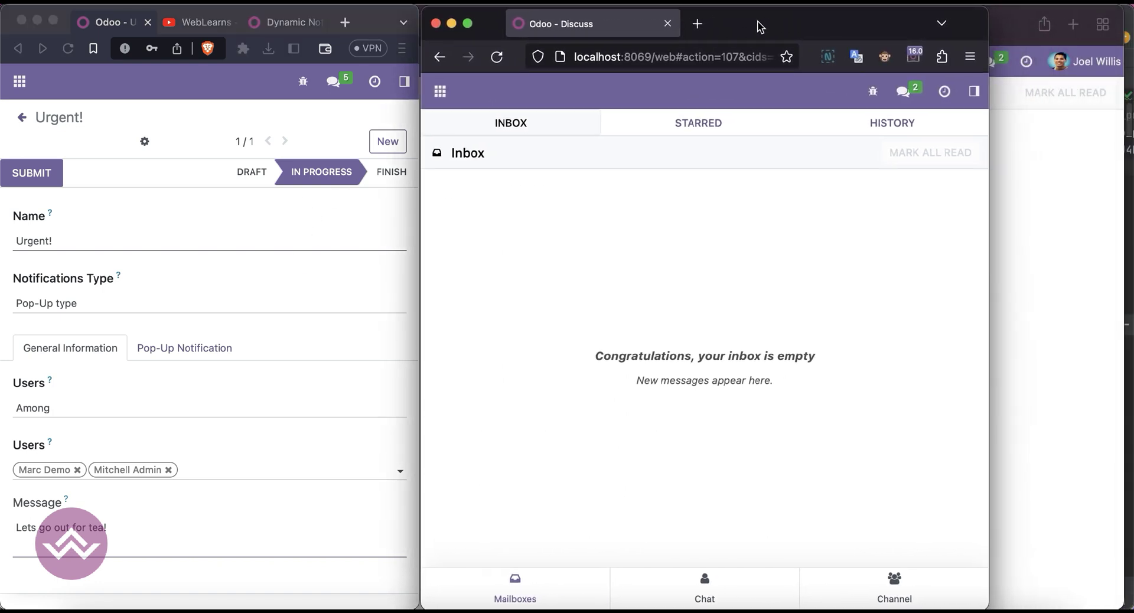
{"action": "left_click_drag", "start_coordinate": [987, 16], "coordinate": [759, 16]}
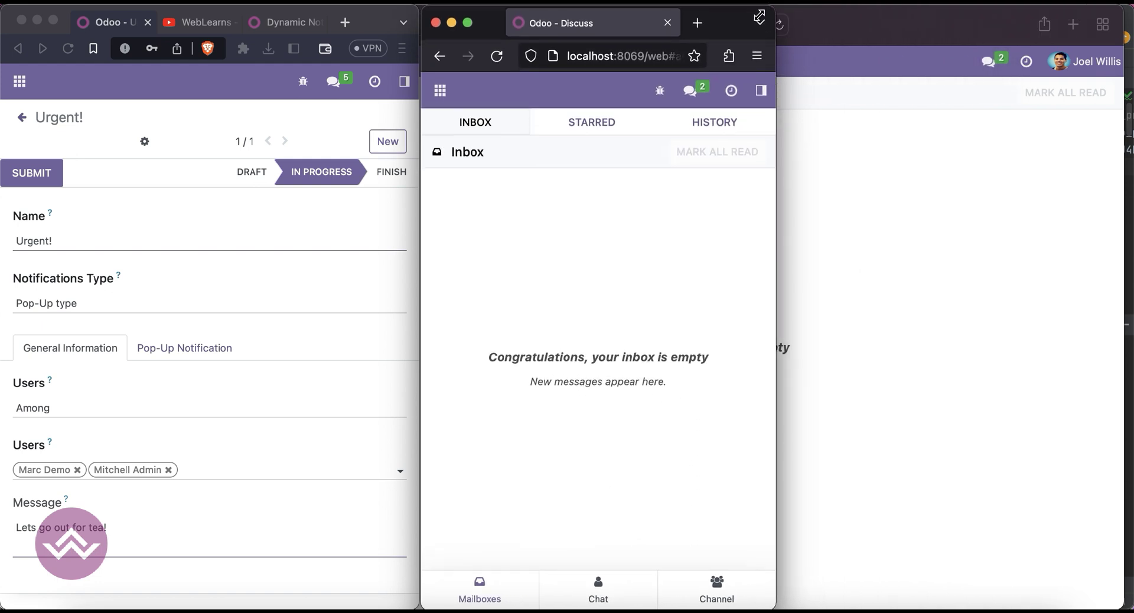
{"action": "left_click", "coordinate": [847, 146]}
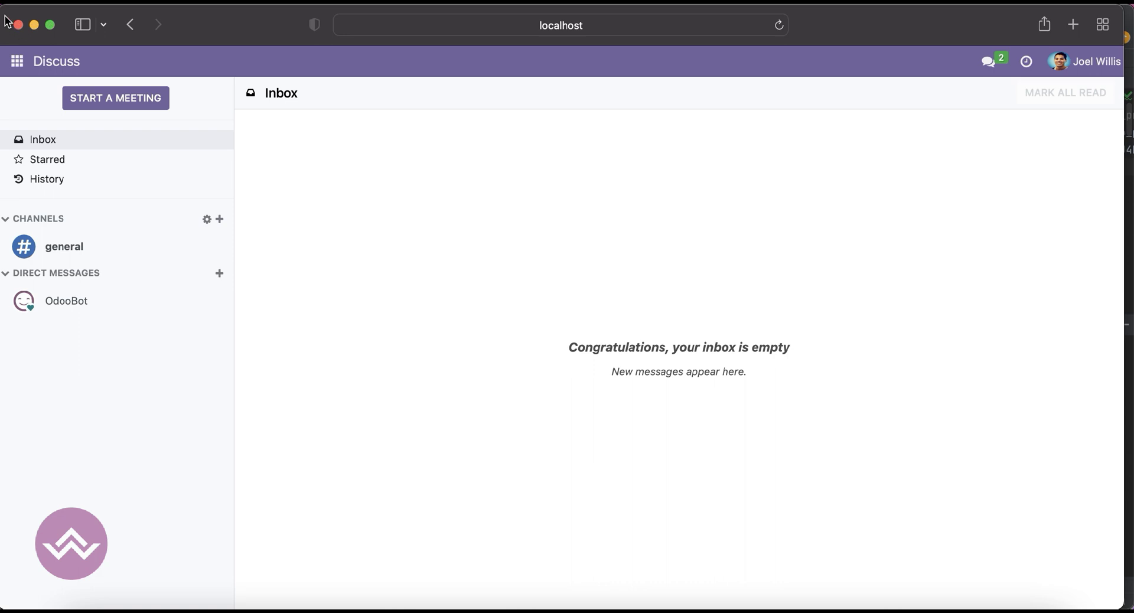
{"action": "left_click_drag", "start_coordinate": [3, 10], "coordinate": [500, 64]}
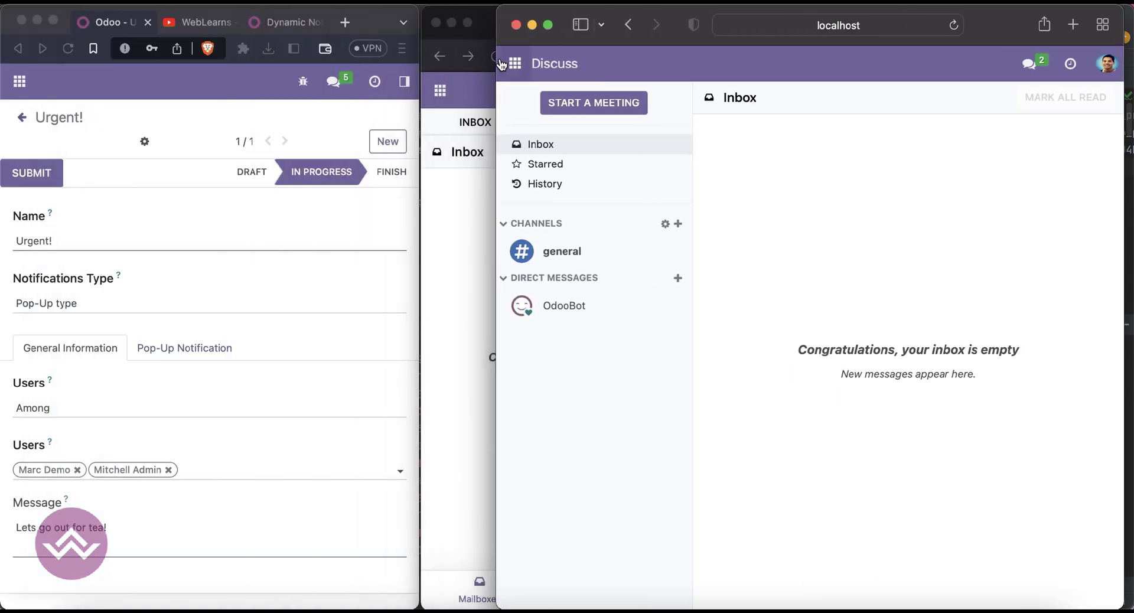
{"action": "left_click_drag", "start_coordinate": [496, 21], "coordinate": [786, 72]}
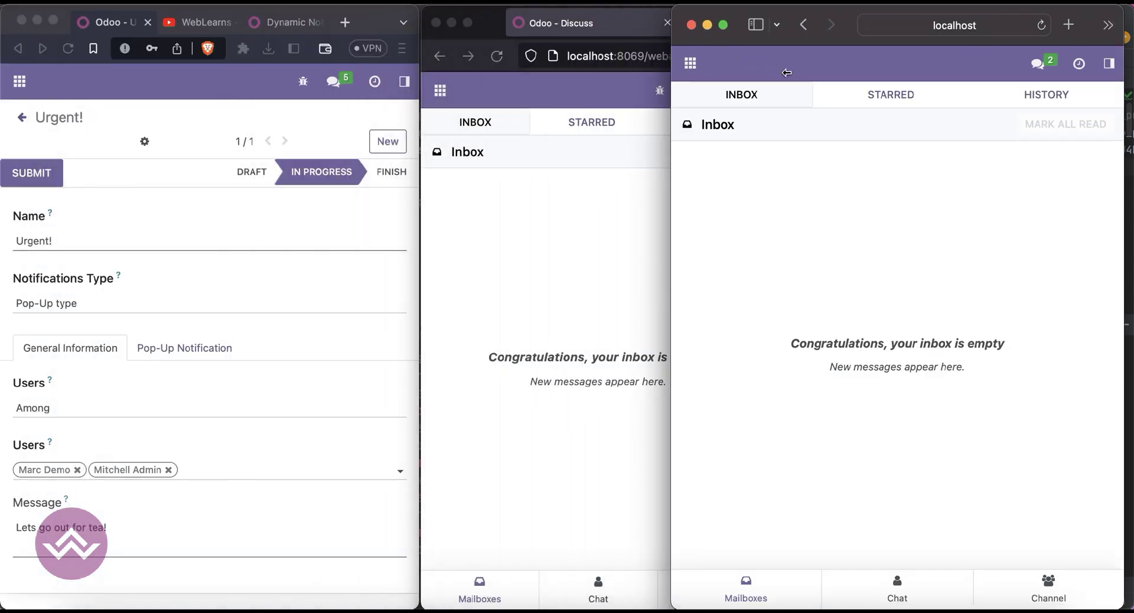
{"action": "left_click", "coordinate": [597, 202]}
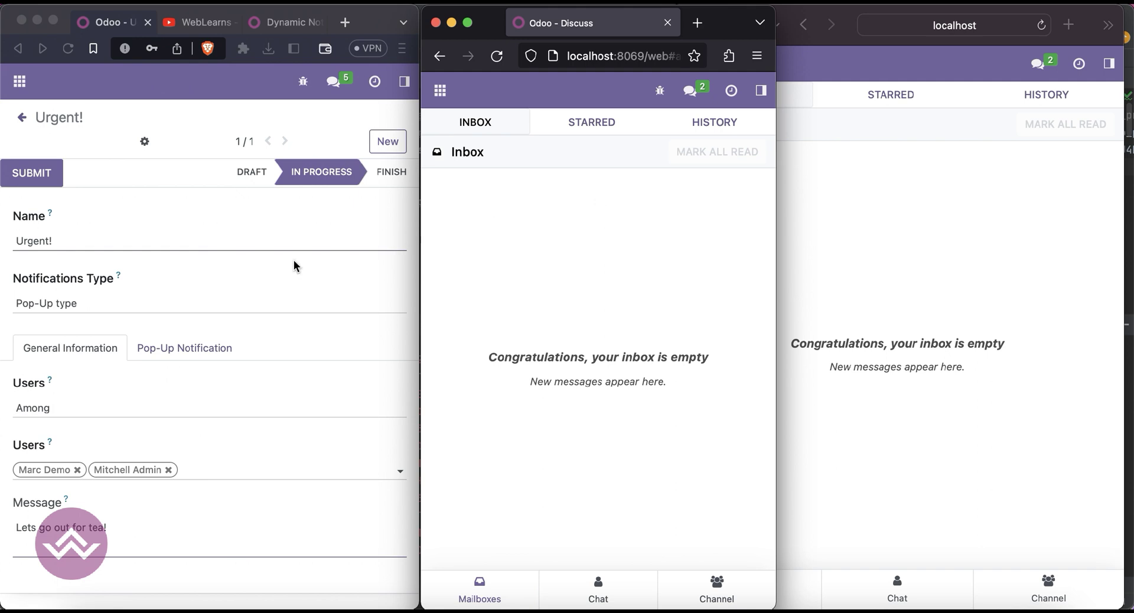
{"action": "left_click", "coordinate": [229, 212]}
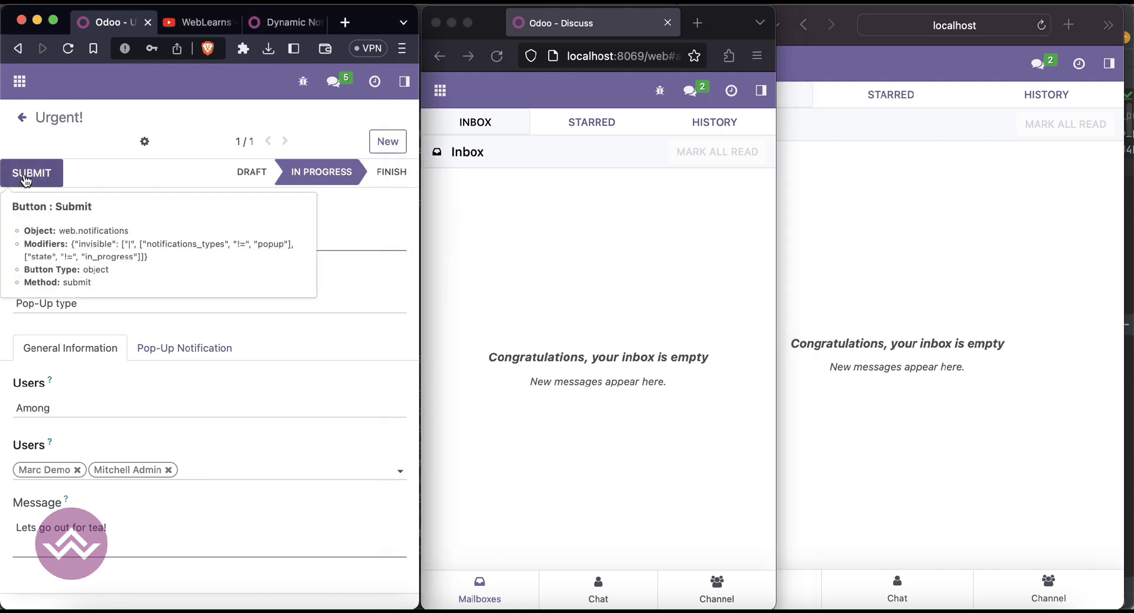
Submit the notification, change its visibility to Permanent, and submit it again
{"action": "left_click", "coordinate": [25, 178]}
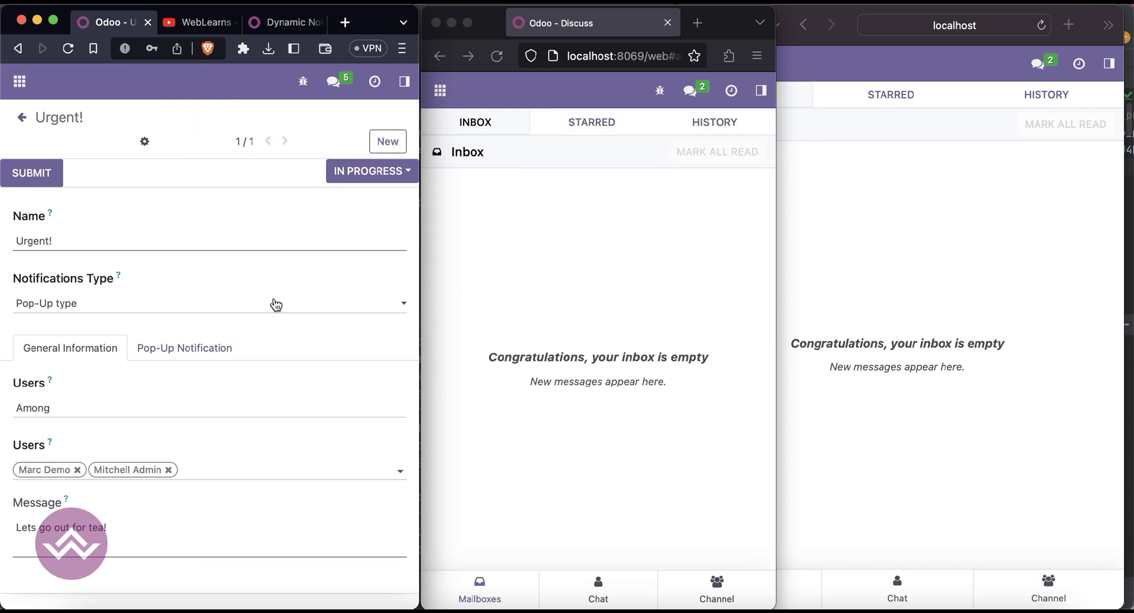
{"action": "left_click", "coordinate": [170, 350]}
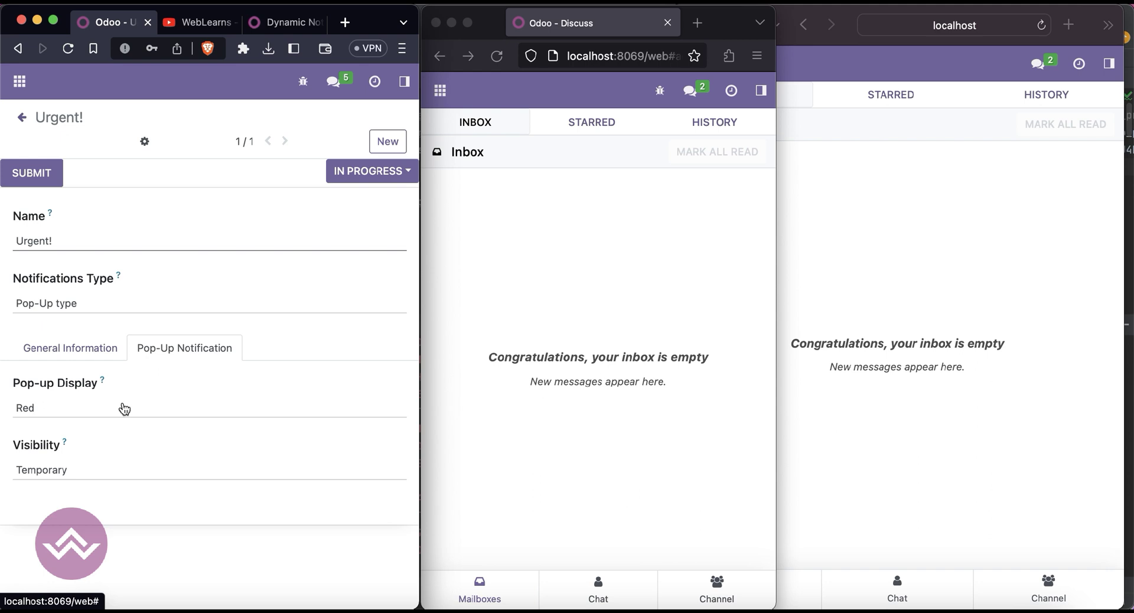
{"action": "left_click", "coordinate": [86, 475]}
{"action": "left_click", "coordinate": [82, 488]}
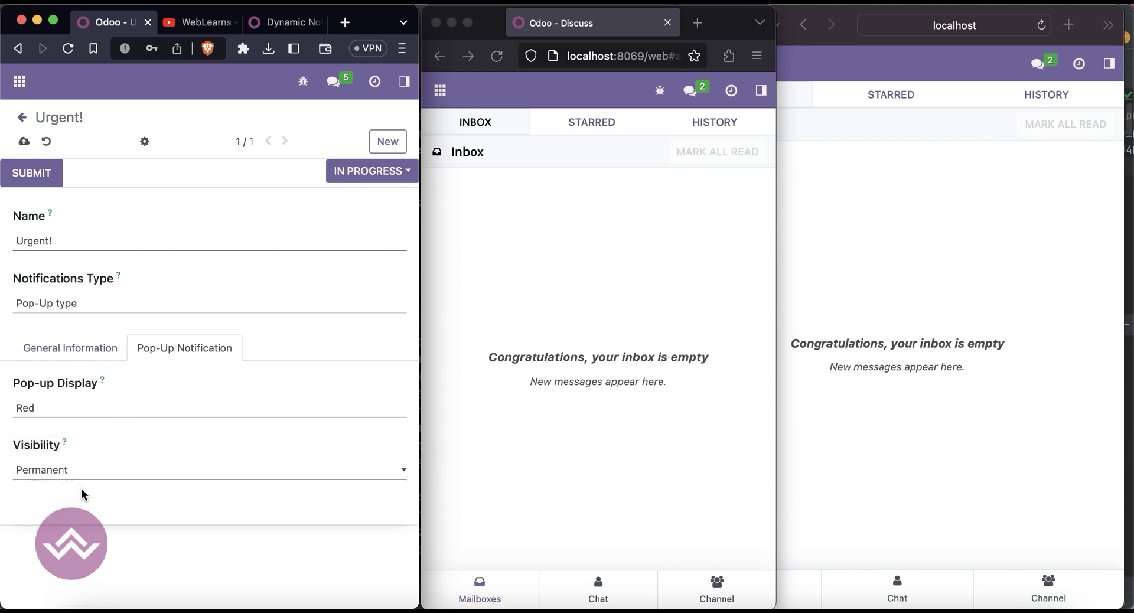
{"action": "left_click", "coordinate": [59, 188]}
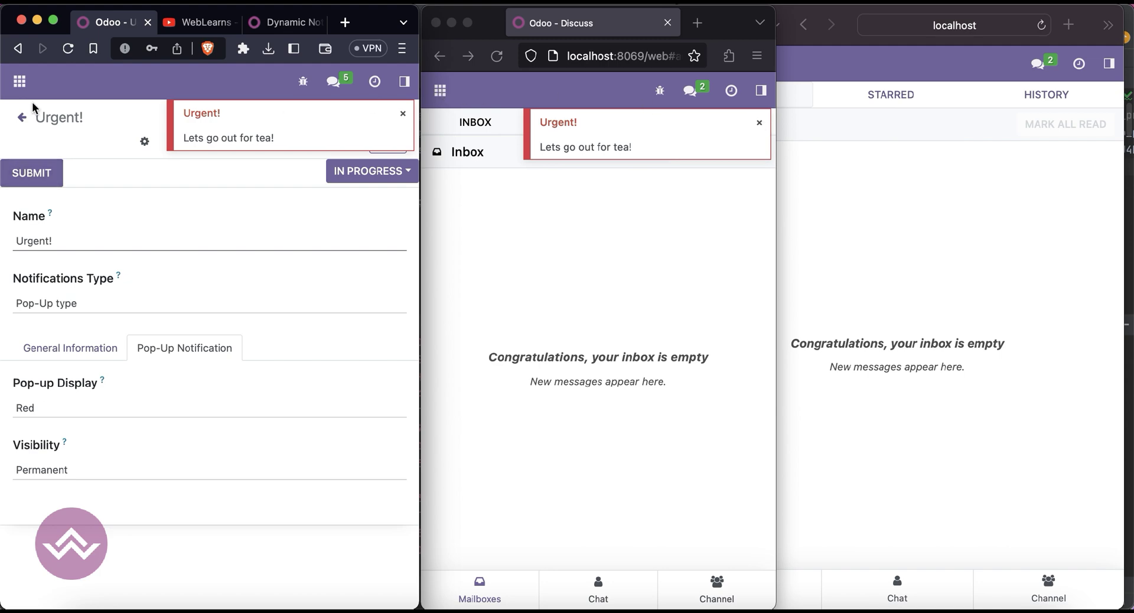
Visit Contacts, a contact record, and the Apps list to check the red pop-up persists
{"action": "left_click", "coordinate": [20, 81]}
{"action": "left_click", "coordinate": [50, 139]}
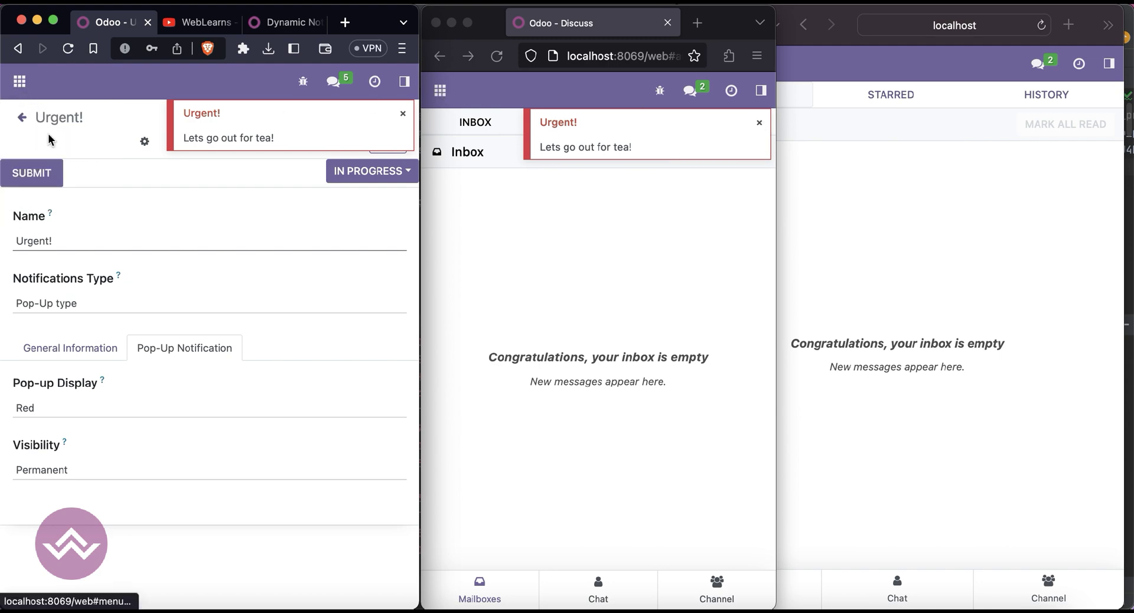
{"action": "left_click", "coordinate": [164, 291]}
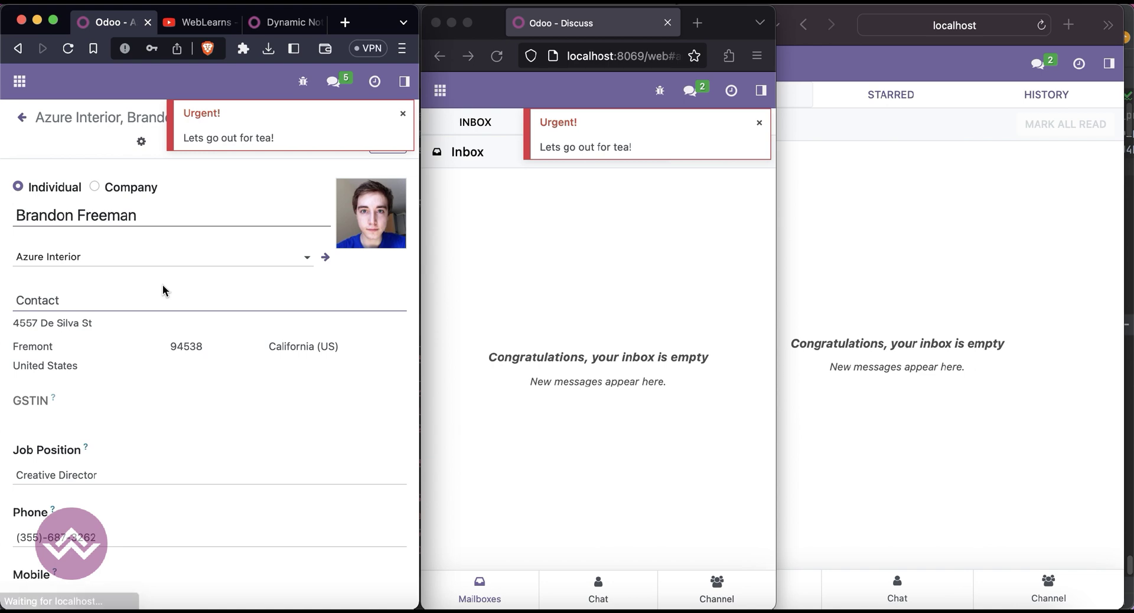
{"action": "left_click", "coordinate": [19, 81]}
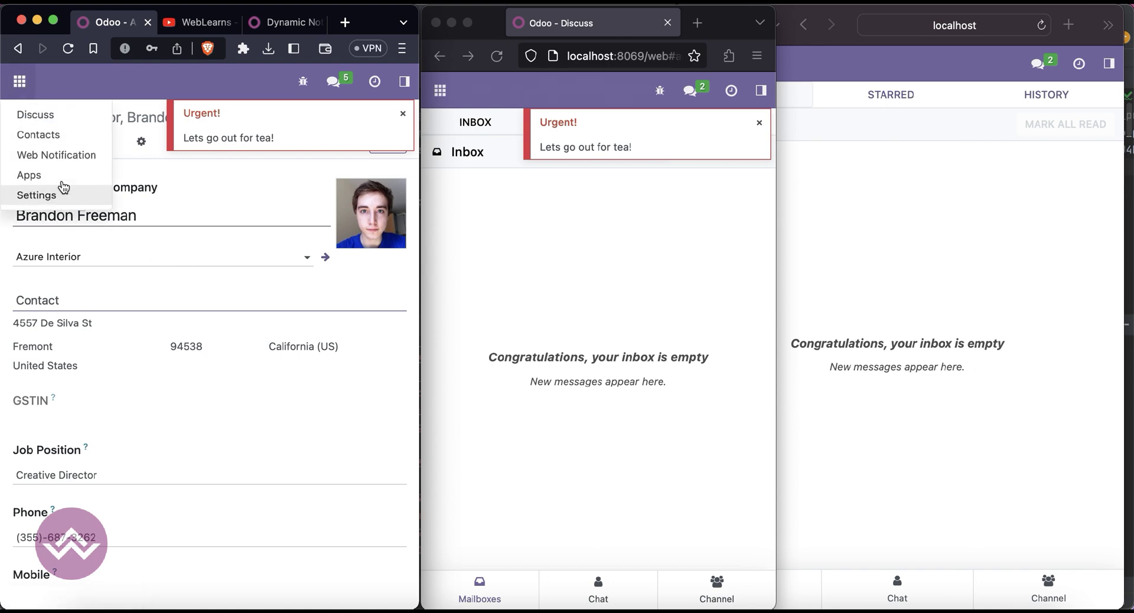
{"action": "left_click", "coordinate": [30, 174]}
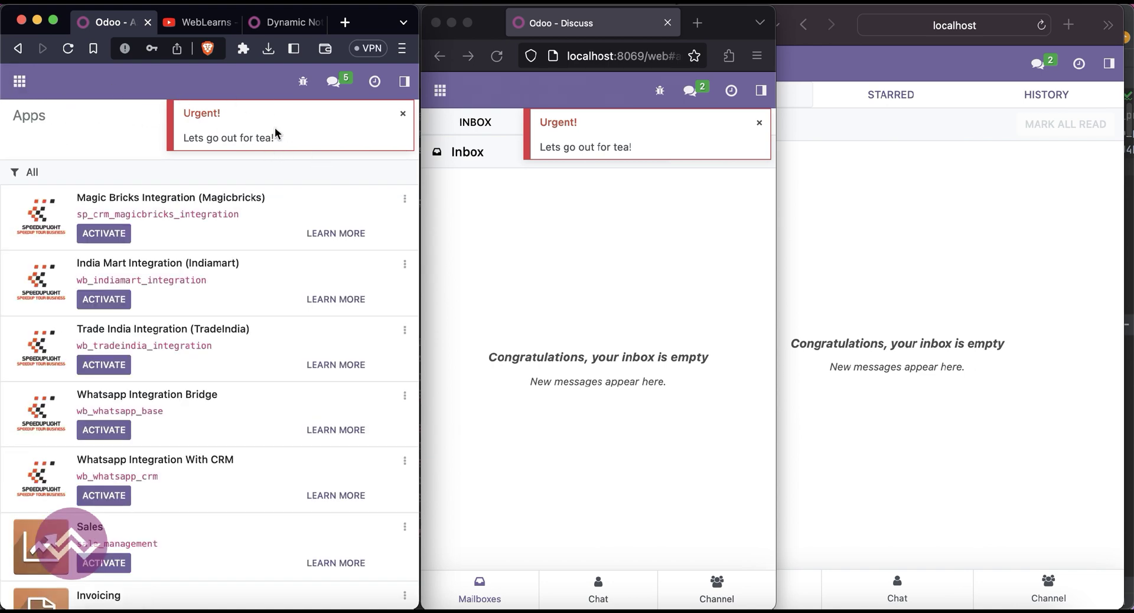
Dismiss the Urgent! pop-up, reload Discuss, and reopen the Urgent! record in Web Notification
{"action": "left_click", "coordinate": [19, 81]}
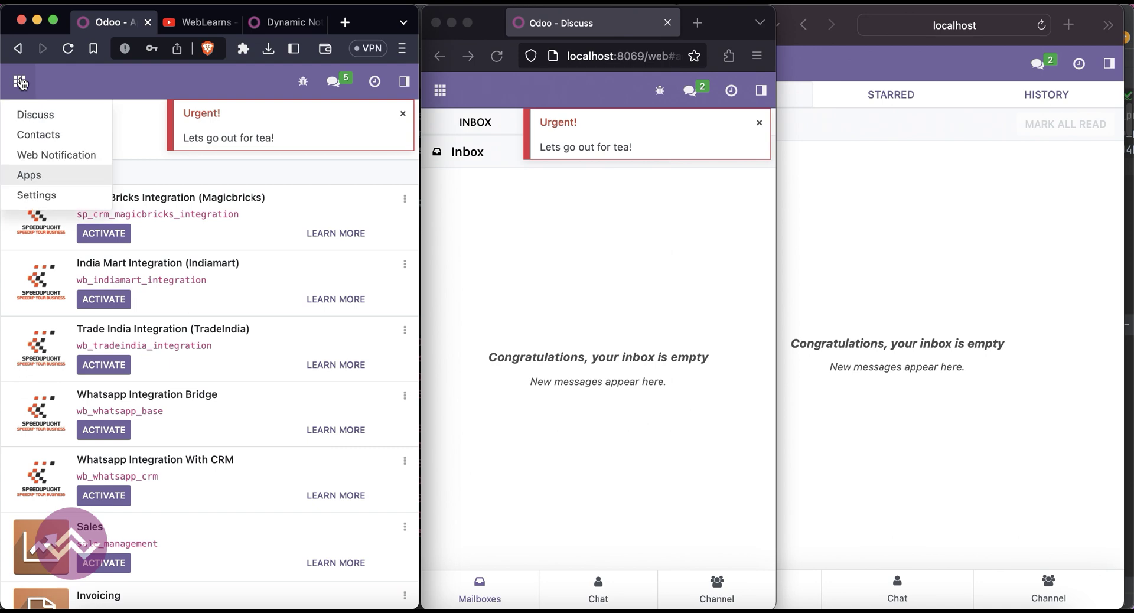
{"action": "left_click", "coordinate": [26, 132]}
{"action": "left_click", "coordinate": [18, 82]}
{"action": "left_click", "coordinate": [41, 155]}
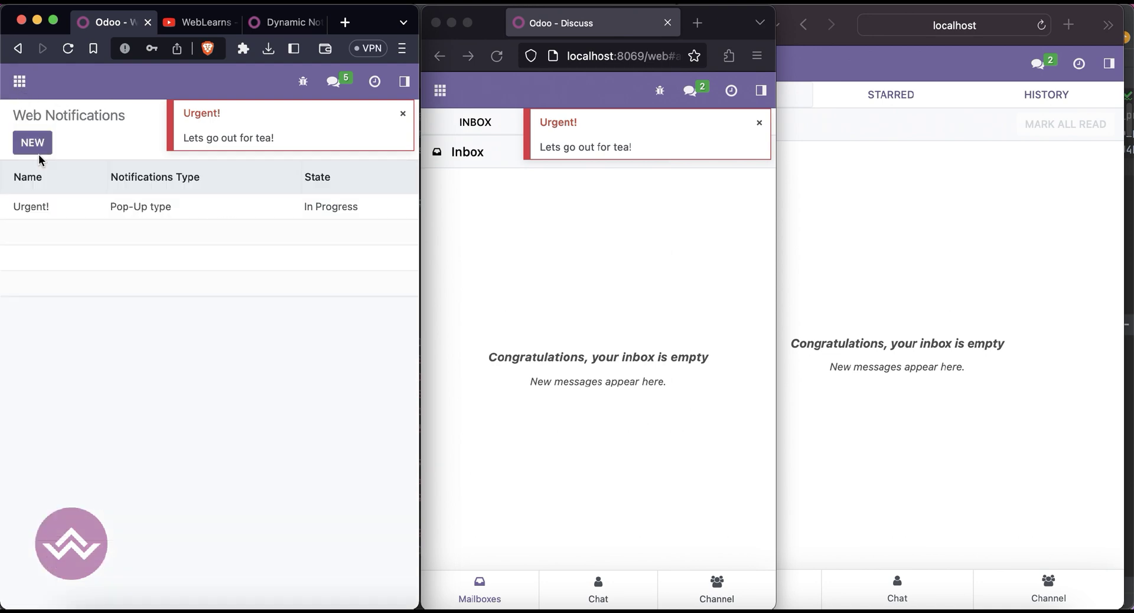
{"action": "left_click", "coordinate": [403, 113]}
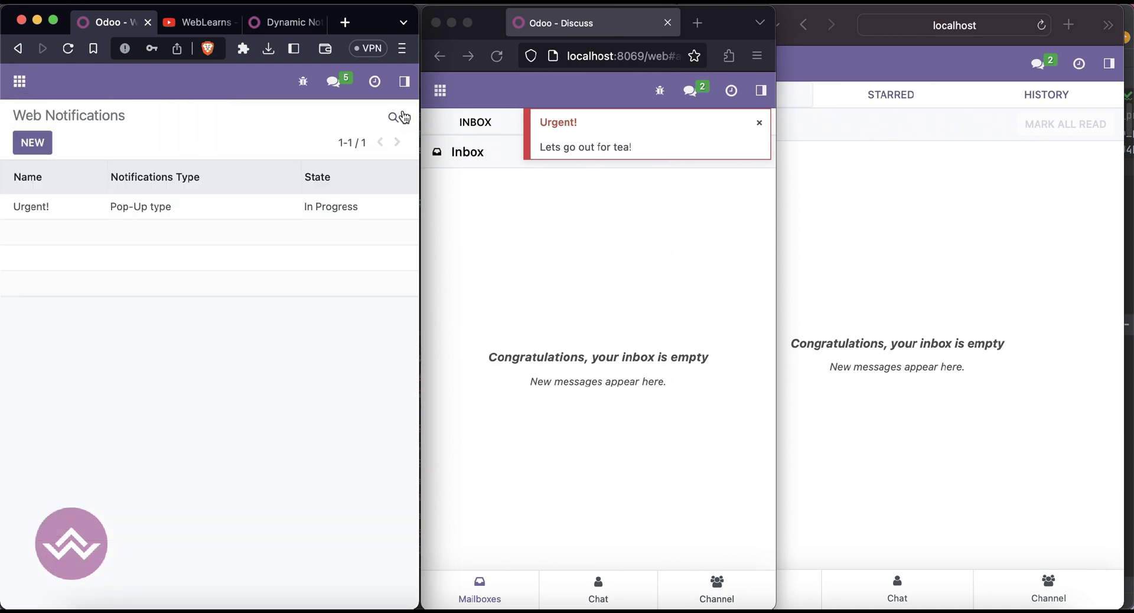
{"action": "left_click", "coordinate": [520, 198]}
{"action": "left_click", "coordinate": [497, 57]}
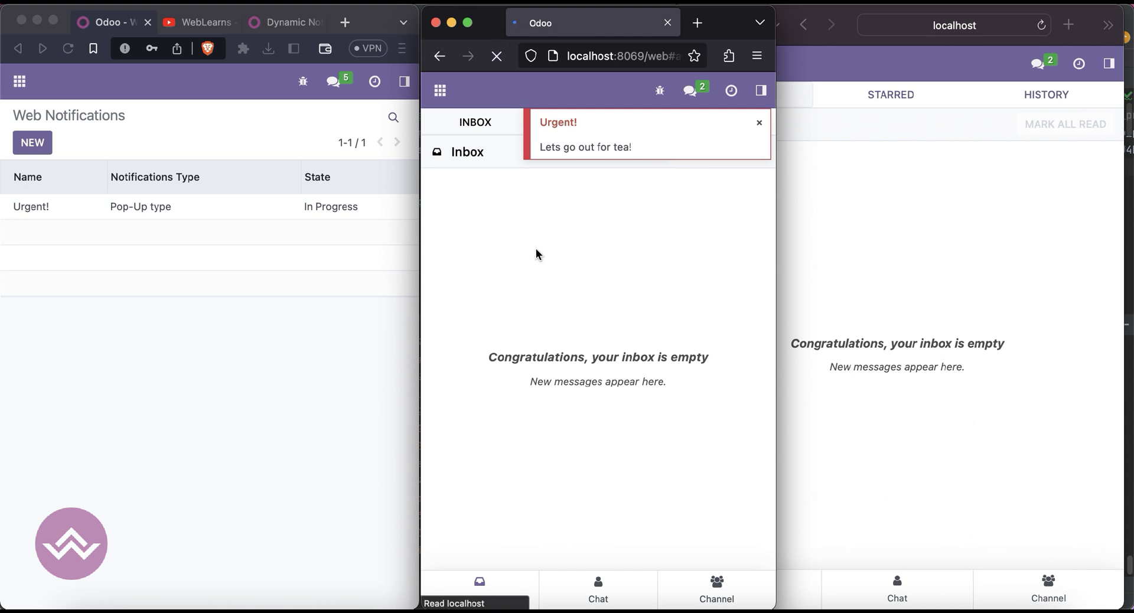
{"action": "left_click", "coordinate": [171, 211]}
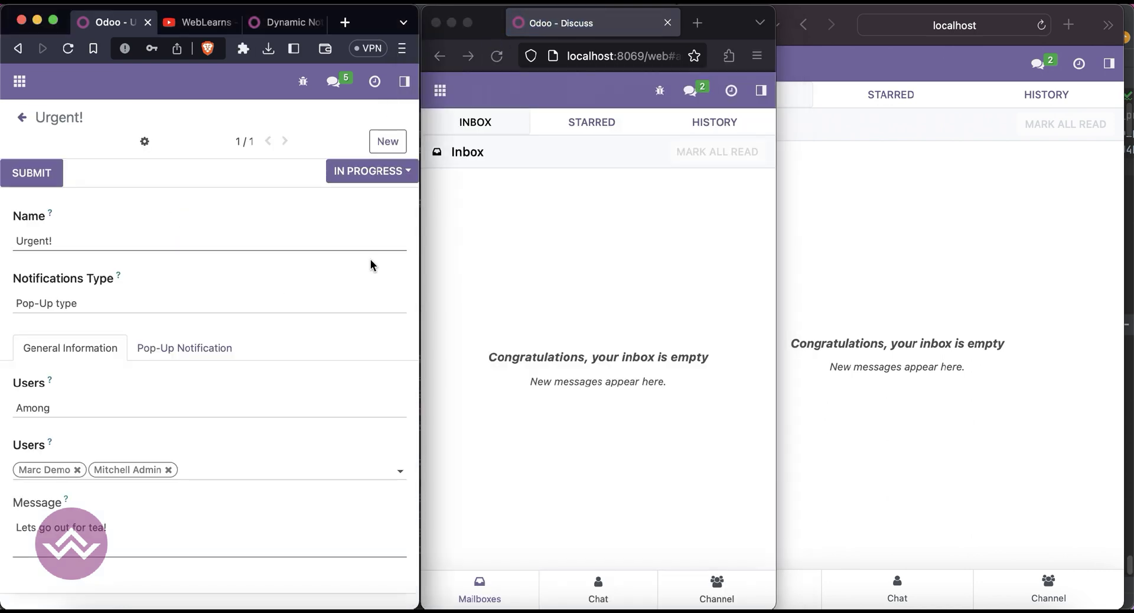
{"action": "left_click", "coordinate": [366, 171]}
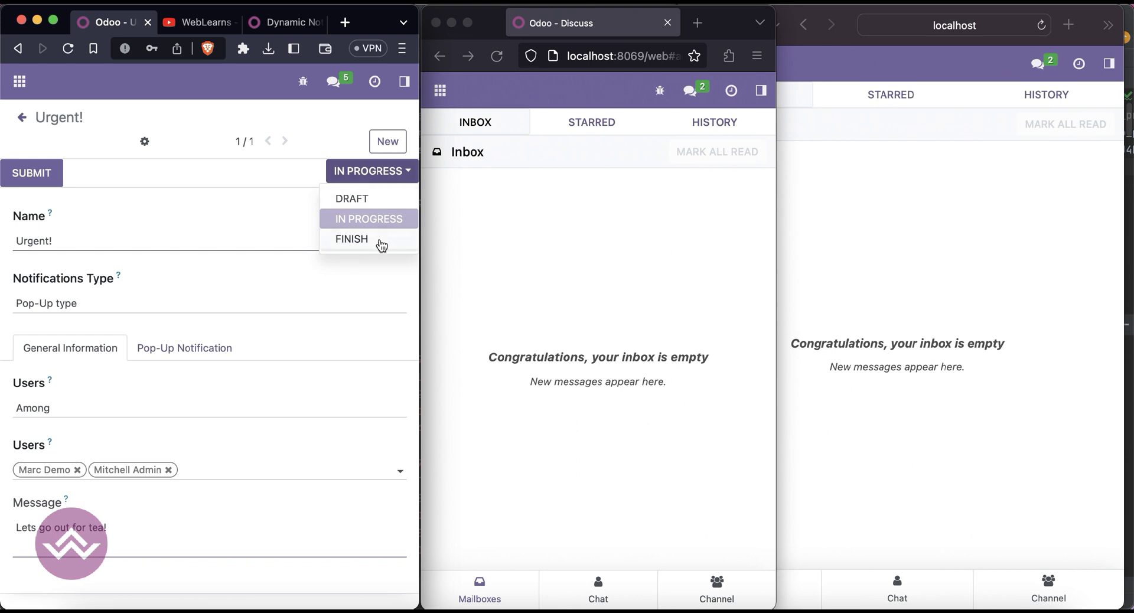
{"action": "left_click", "coordinate": [381, 241]}
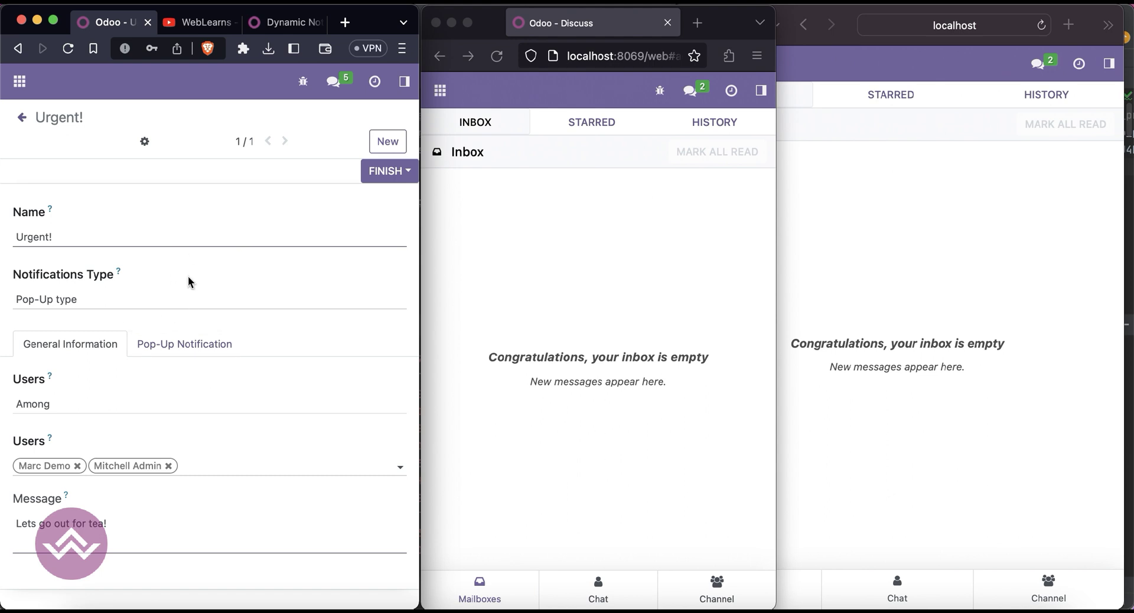
{"action": "left_click", "coordinate": [397, 172]}
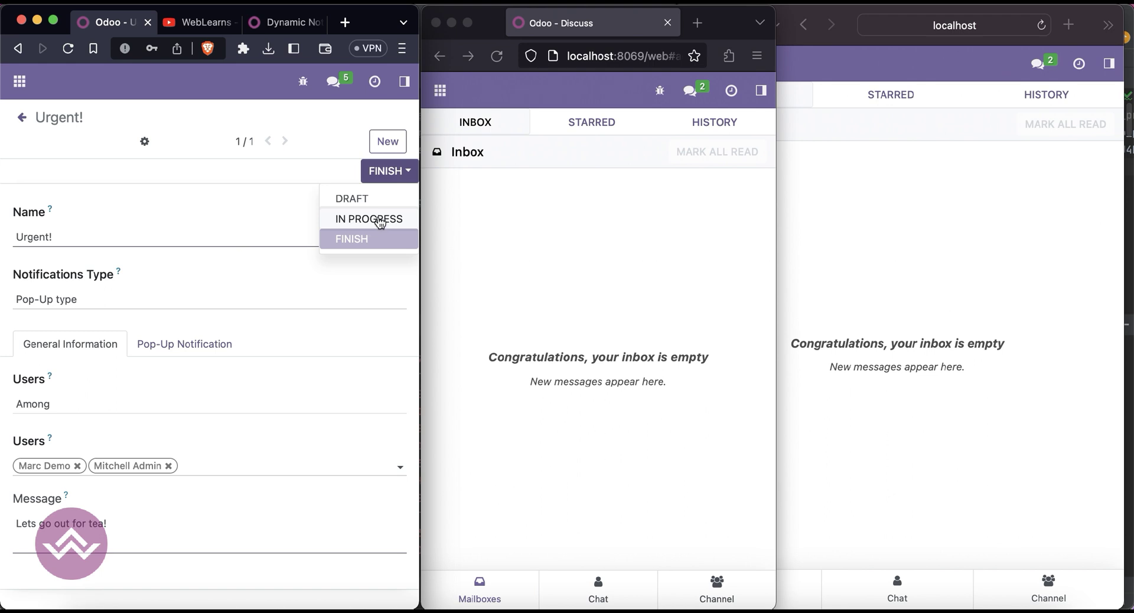
{"action": "left_click", "coordinate": [379, 220]}
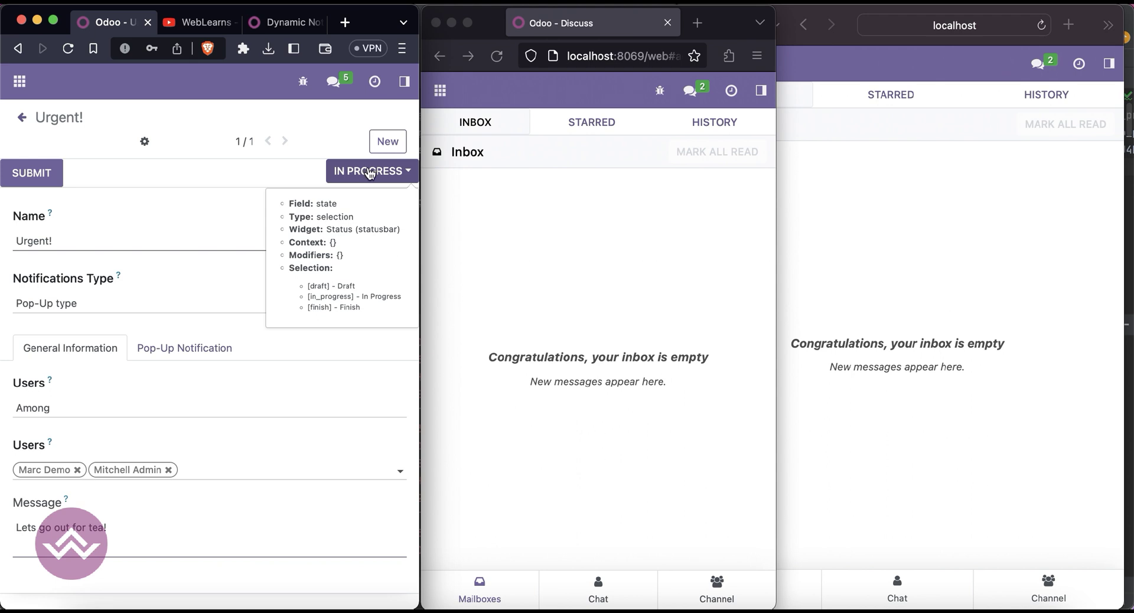
Add a third user to the Urgent! notification's recipients and submit it
{"action": "left_click", "coordinate": [204, 472]}
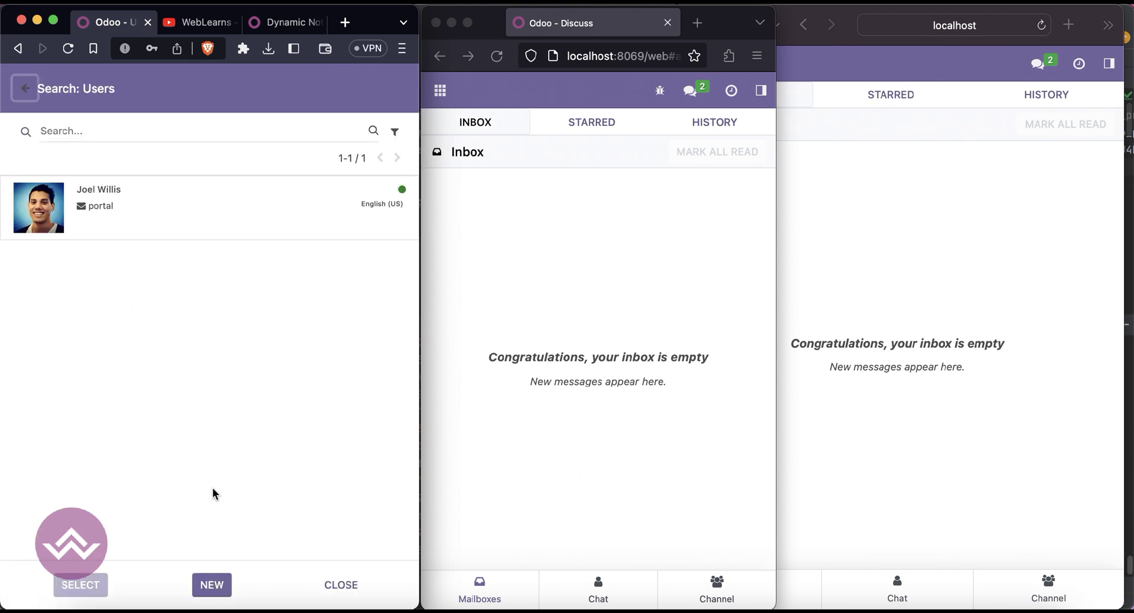
{"action": "left_click", "coordinate": [204, 203]}
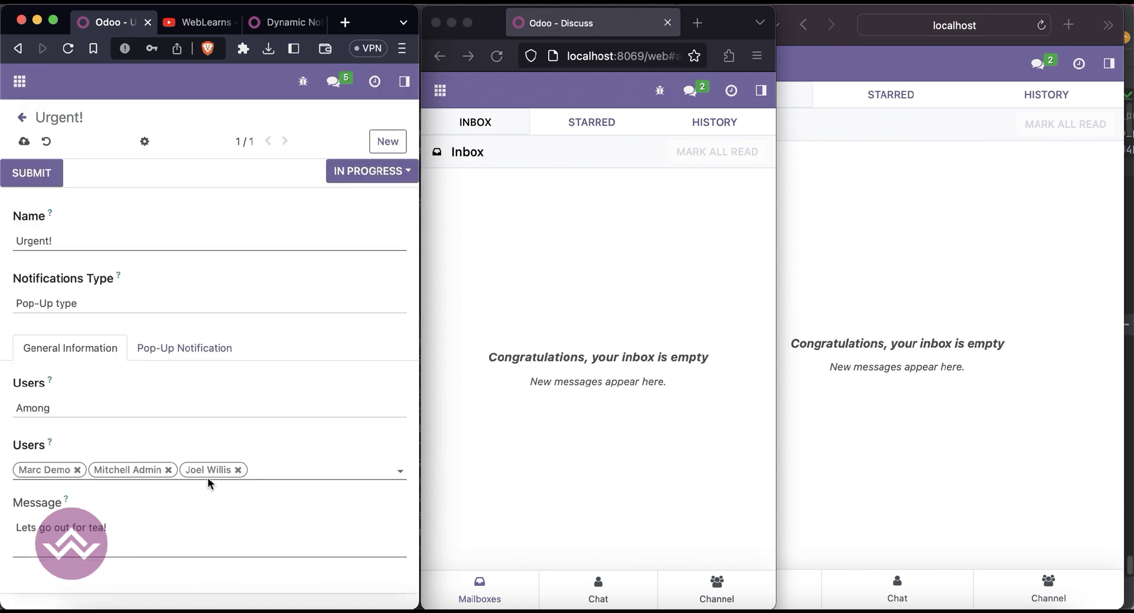
{"action": "left_click", "coordinate": [31, 177]}
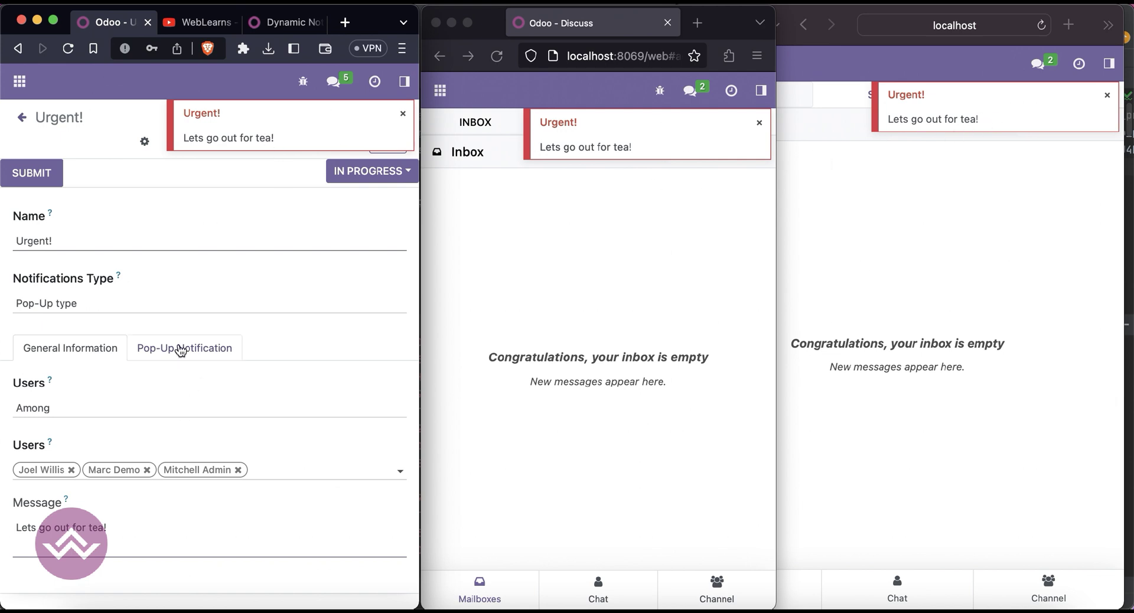
Change the pop-up colour to Yellow and resend the Urgent! notification
{"action": "left_click", "coordinate": [181, 350]}
{"action": "left_click", "coordinate": [98, 414]}
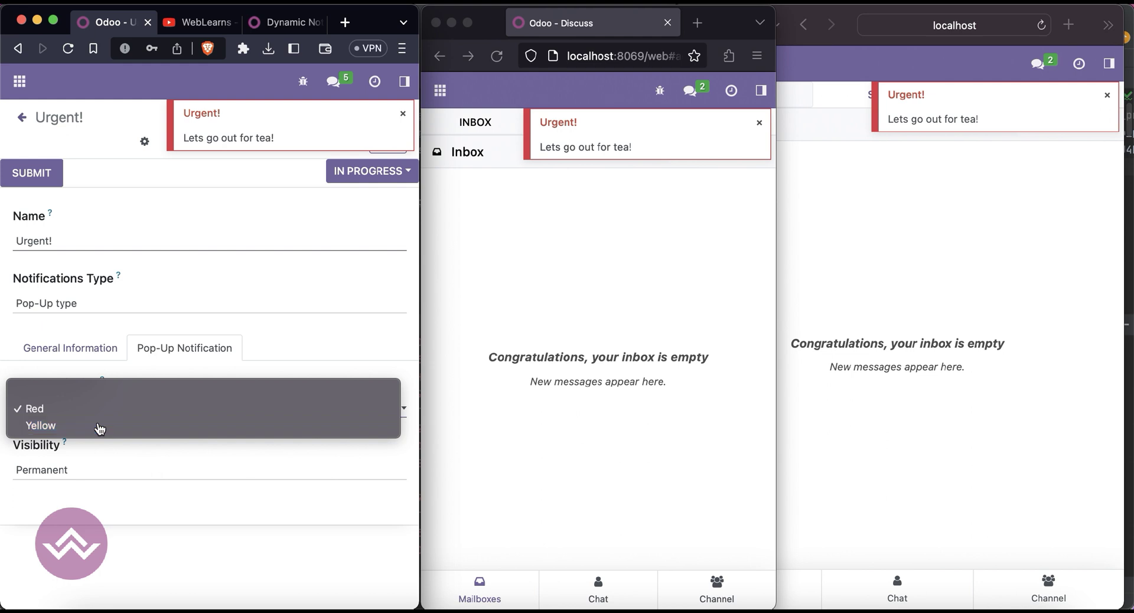
{"action": "left_click", "coordinate": [99, 427]}
{"action": "left_click", "coordinate": [26, 180]}
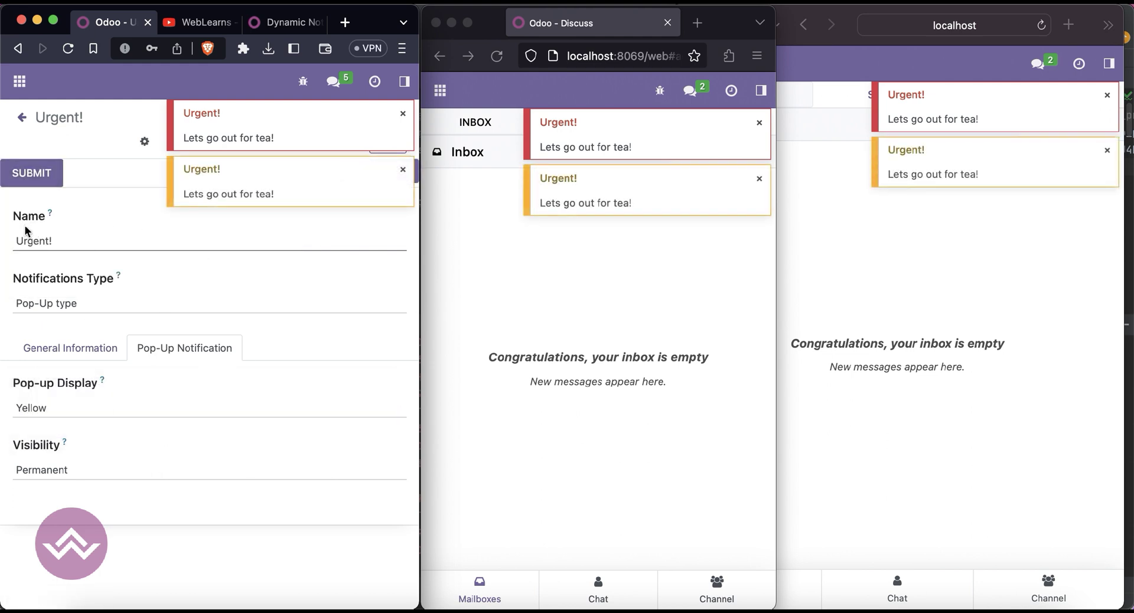
Select the notification name and the 'Lets go out for tea!' message text
{"action": "double_click", "coordinate": [33, 242]}
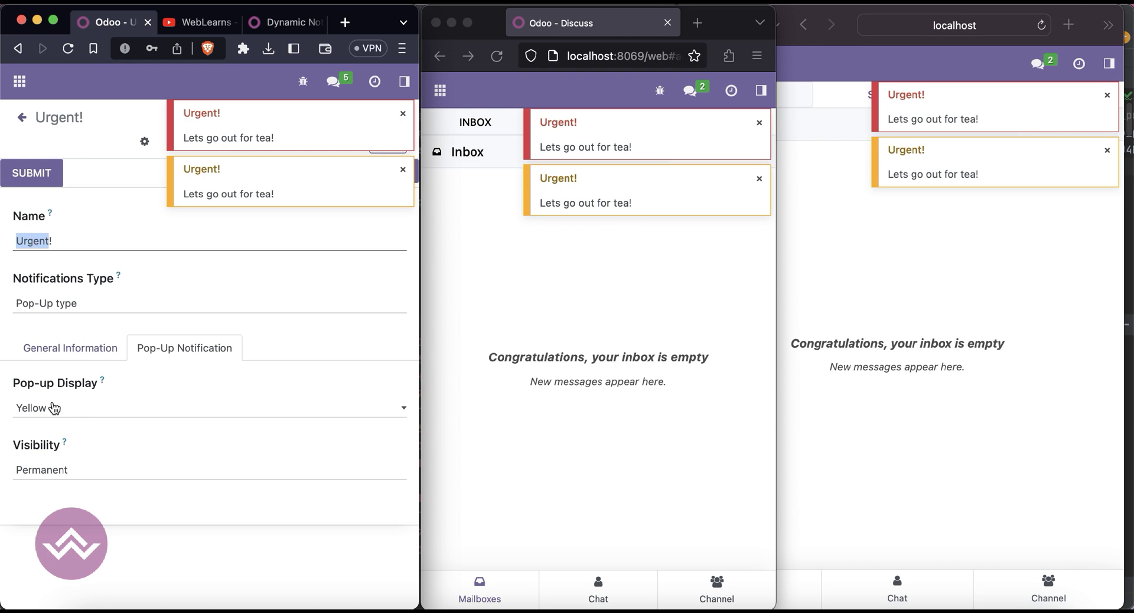
{"action": "left_click", "coordinate": [56, 342]}
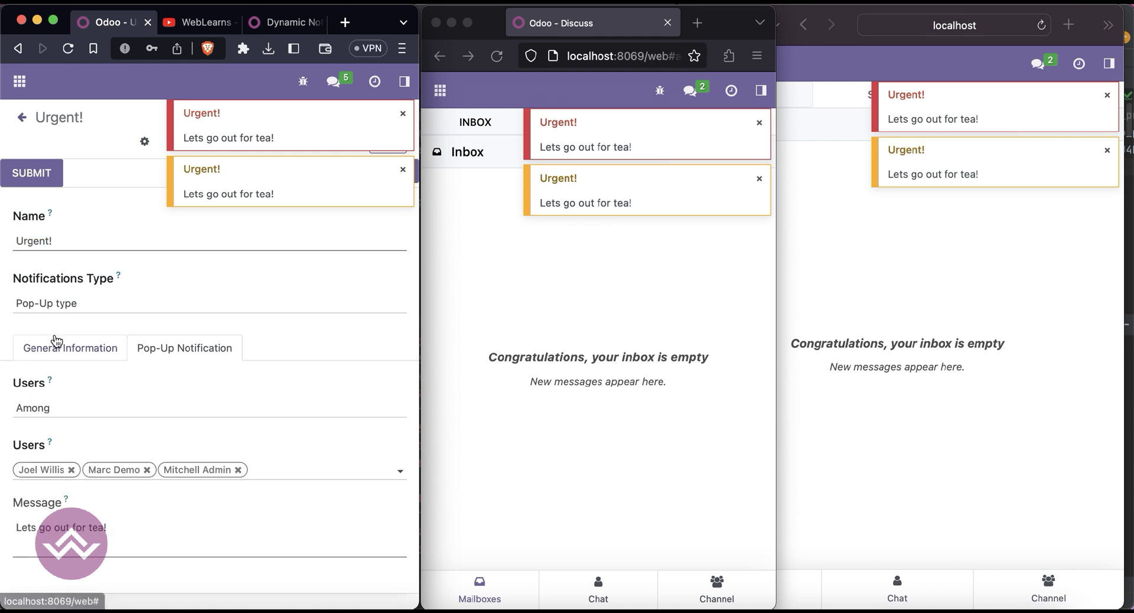
{"action": "triple_click", "coordinate": [77, 519]}
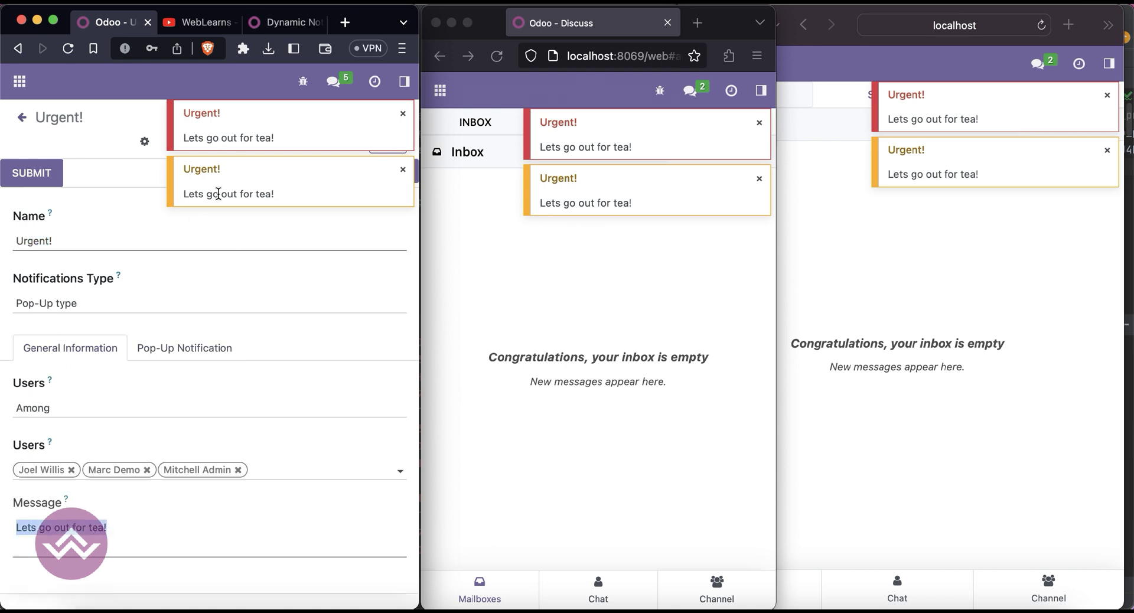
Close the red and yellow Urgent! pop-ups in all three users' windows
{"action": "left_click", "coordinate": [403, 113]}
{"action": "left_click", "coordinate": [403, 113]}
{"action": "left_click", "coordinate": [759, 122]}
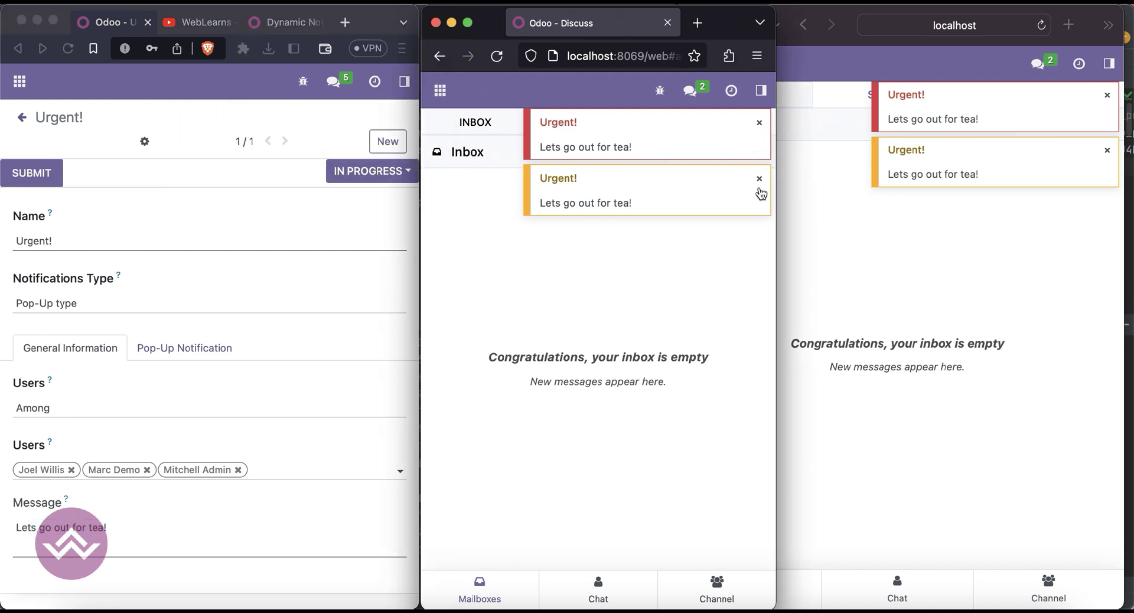
{"action": "left_click", "coordinate": [760, 178]}
{"action": "left_click", "coordinate": [760, 123]}
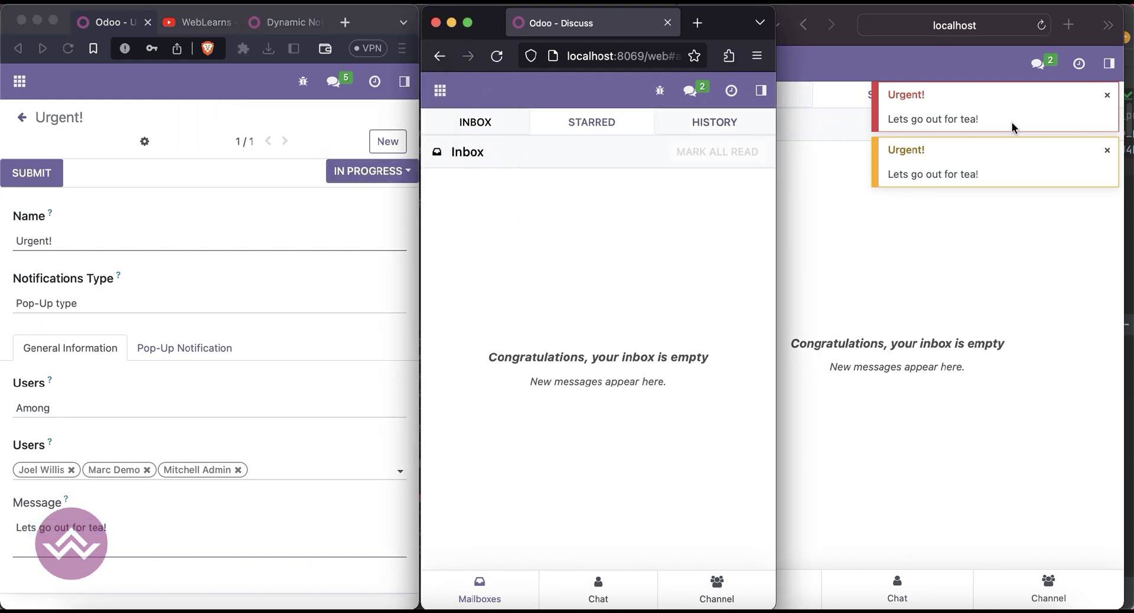
{"action": "left_click", "coordinate": [1108, 102]}
{"action": "left_click", "coordinate": [1107, 151]}
{"action": "left_click", "coordinate": [1106, 95]}
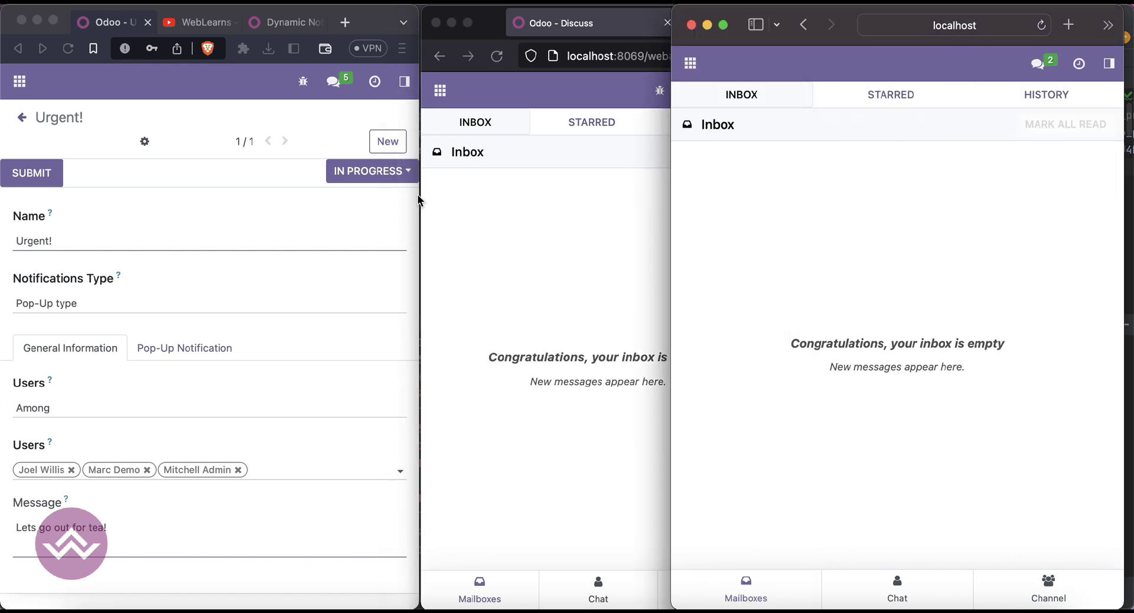
Set the Urgent! notification type to Breaking News type
{"action": "left_click", "coordinate": [238, 235]}
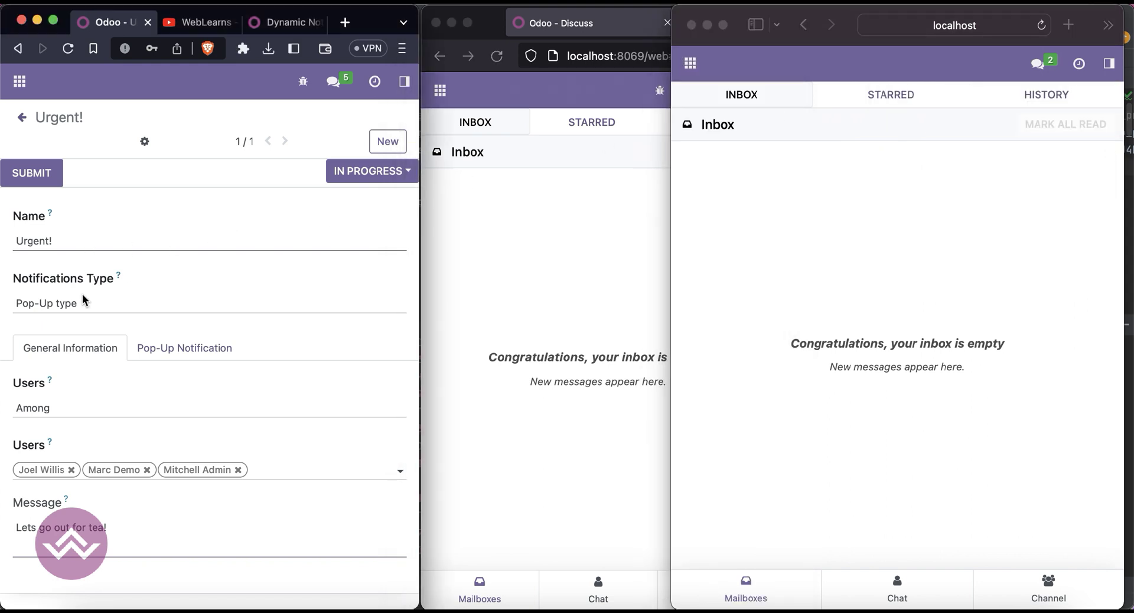
{"action": "left_click", "coordinate": [83, 309]}
{"action": "left_click", "coordinate": [74, 323]}
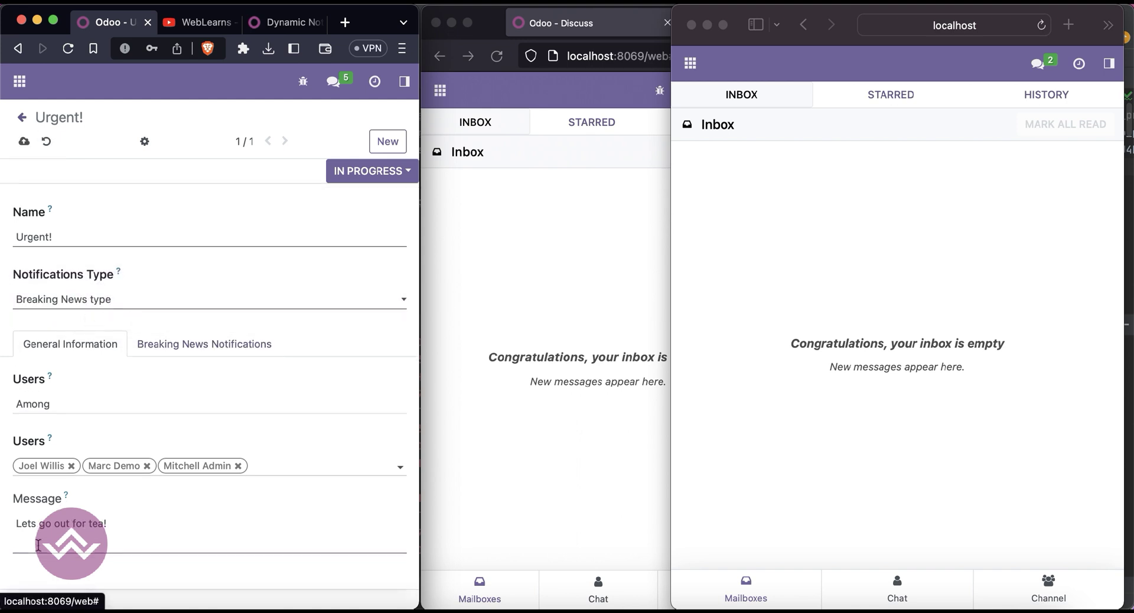
Set the Users recipient choice to ALL and view the Breaking News Notifications settings
{"action": "triple_click", "coordinate": [44, 518]}
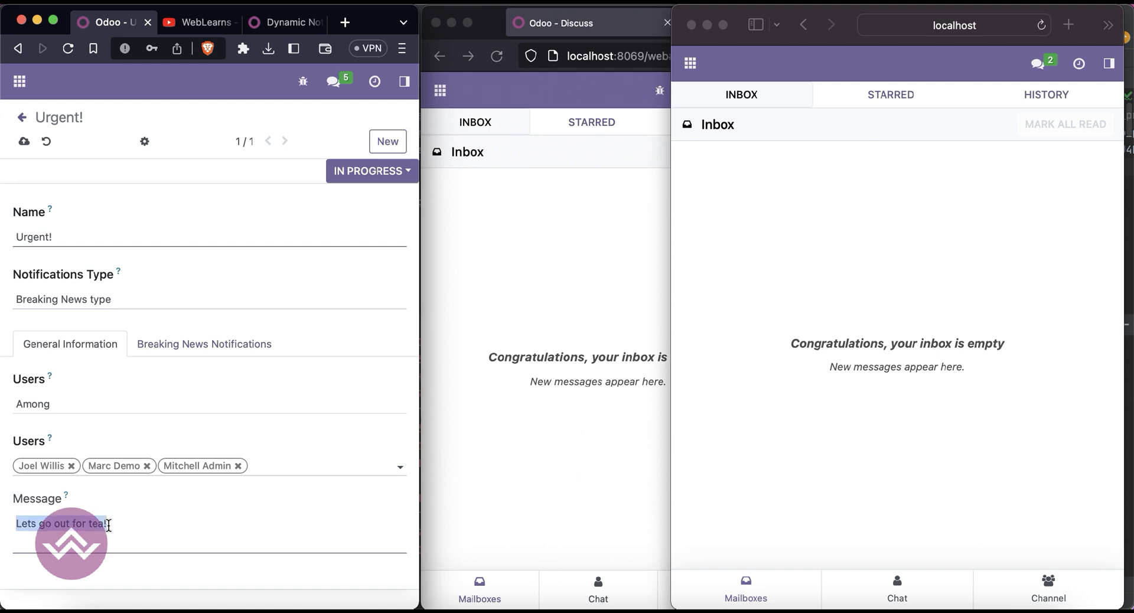
{"action": "left_click", "coordinate": [107, 409]}
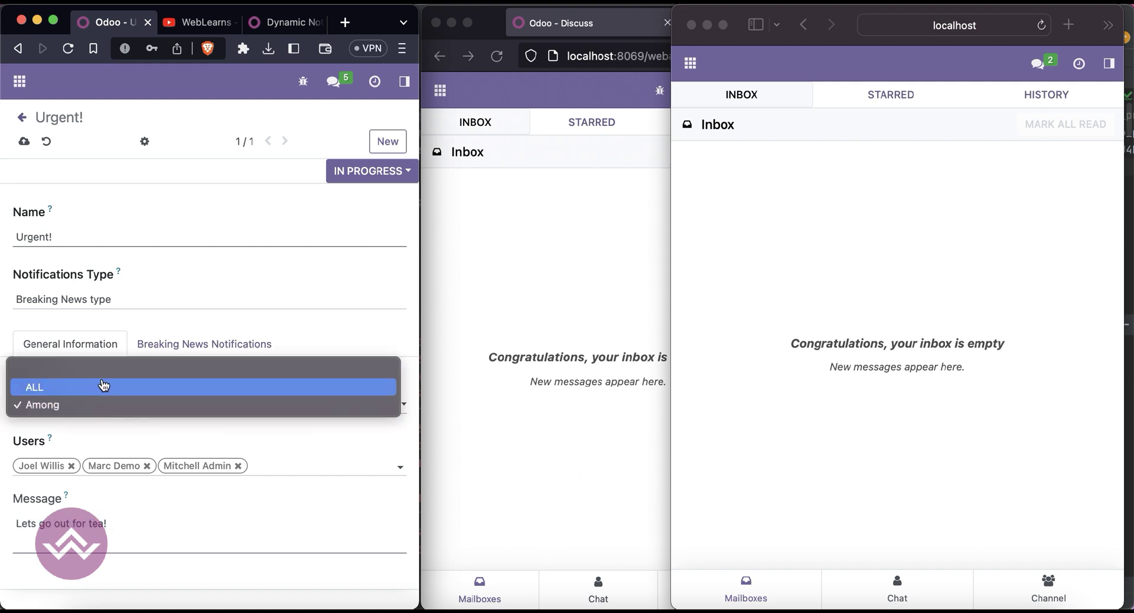
{"action": "left_click", "coordinate": [102, 387]}
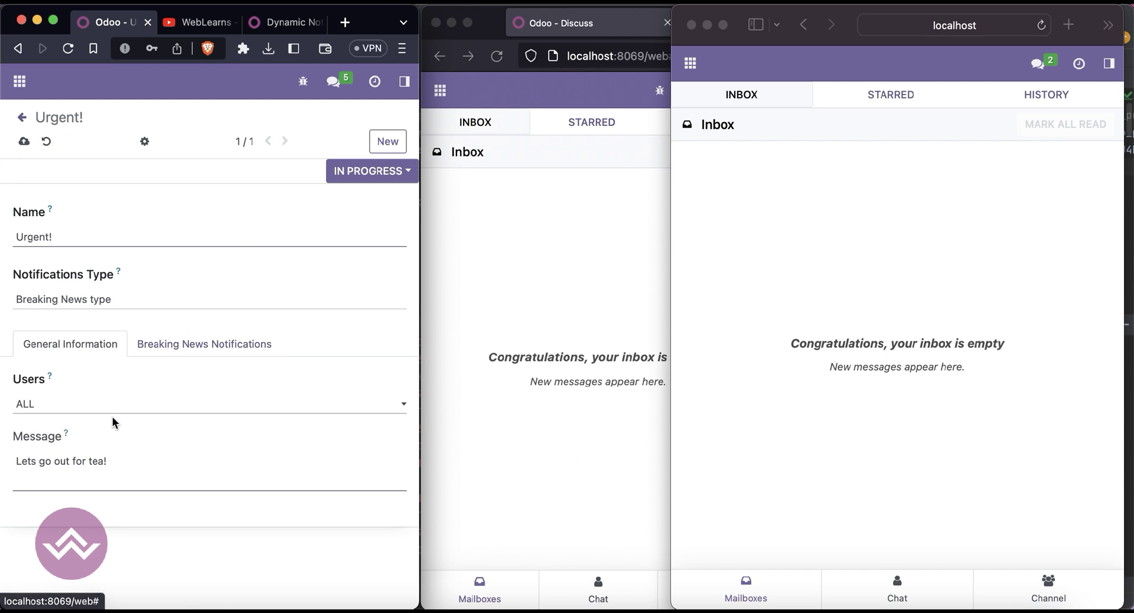
{"action": "left_click", "coordinate": [181, 358]}
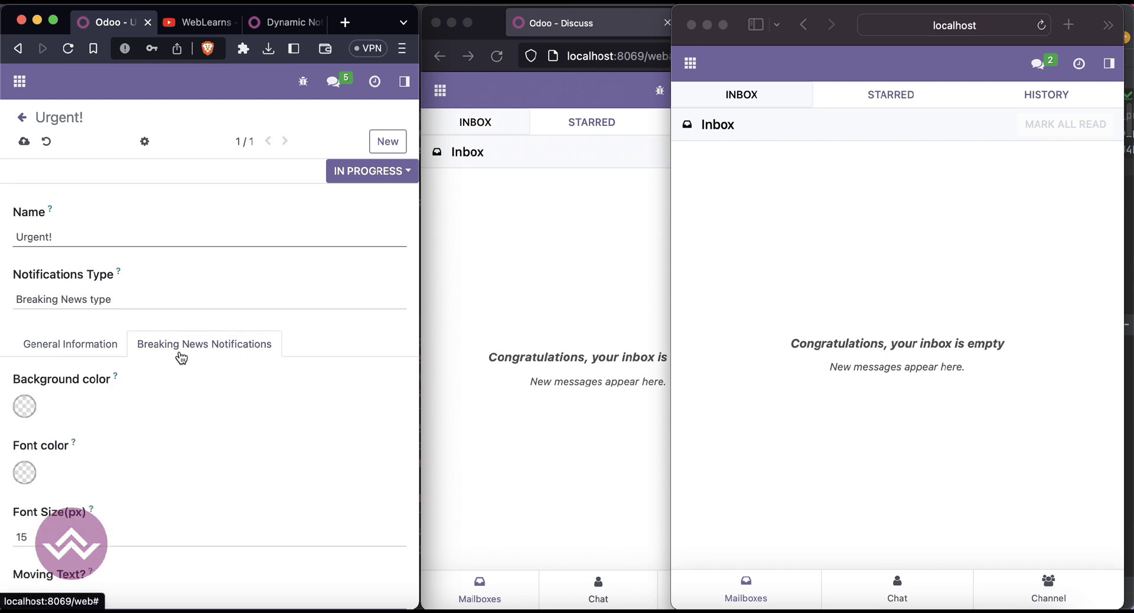
Set the breaking news banner background colour to red
{"action": "left_click", "coordinate": [22, 409]}
{"action": "left_click", "coordinate": [190, 208]}
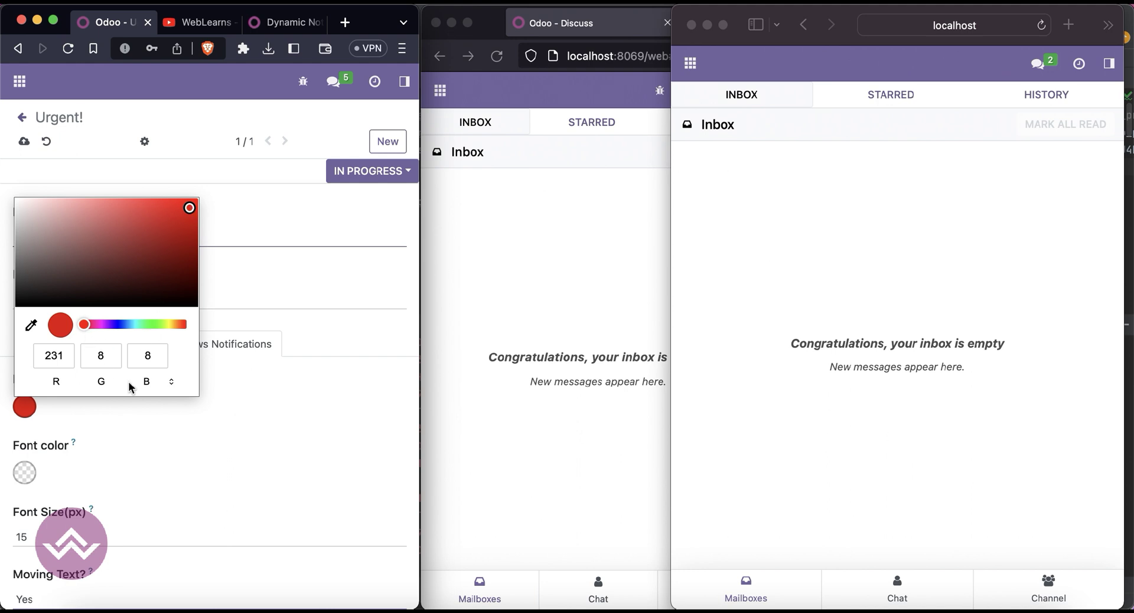
{"action": "left_click", "coordinate": [179, 427]}
Set the banner font colour to near-white (244,240,240)
{"action": "left_click", "coordinate": [25, 472]}
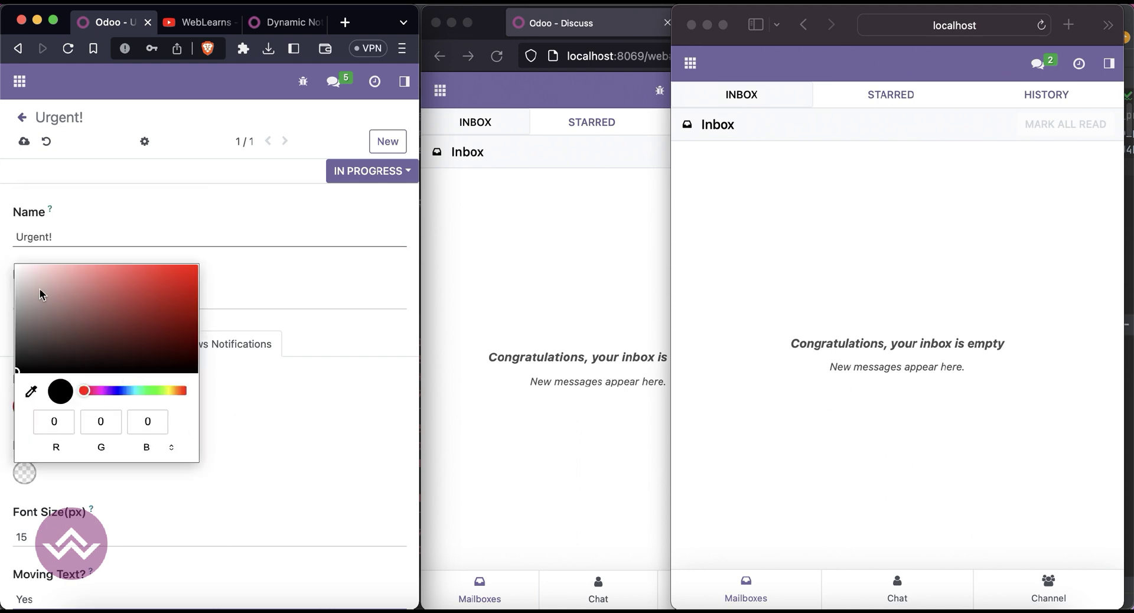
{"action": "left_click", "coordinate": [19, 270]}
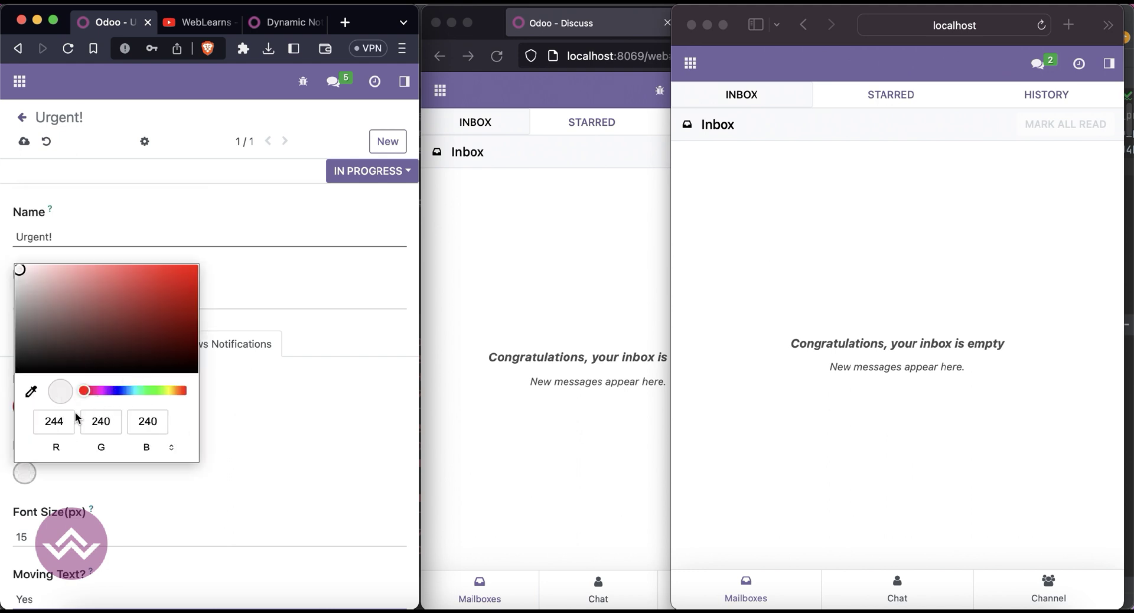
{"action": "left_click", "coordinate": [155, 496]}
{"action": "scroll", "coordinate": [155, 500], "scroll_direction": "down", "scroll_amount": 3}
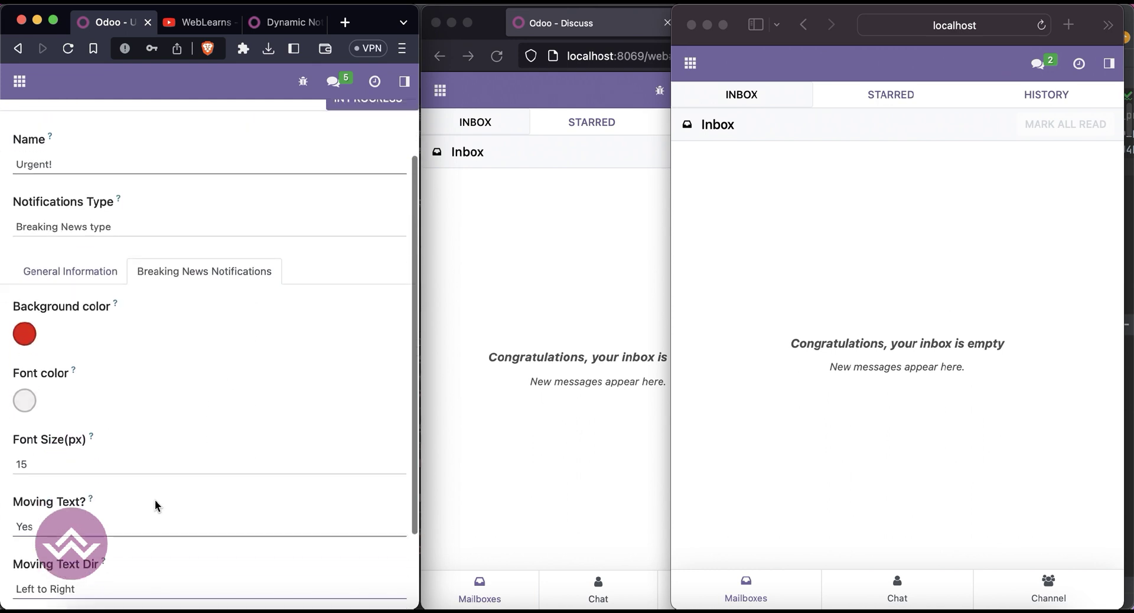
Change font size to 20 px, keeping Moving Text Yes, Left to Right, and expiry 08/14/2023 19:59:49
{"action": "left_click", "coordinate": [91, 400]}
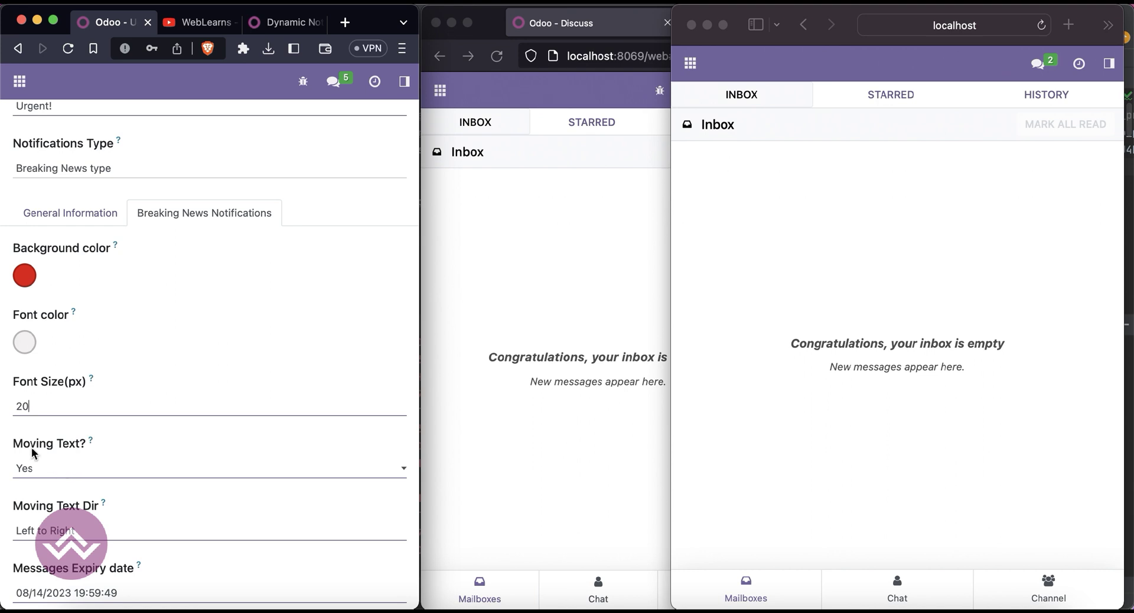
{"action": "left_click", "coordinate": [49, 477]}
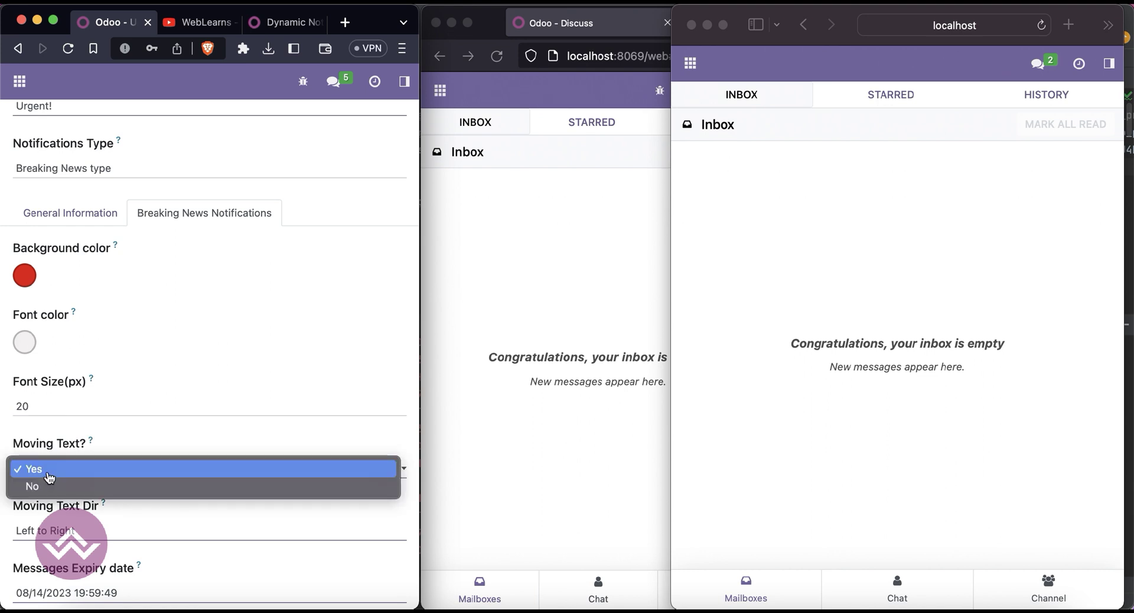
{"action": "left_click", "coordinate": [50, 478]}
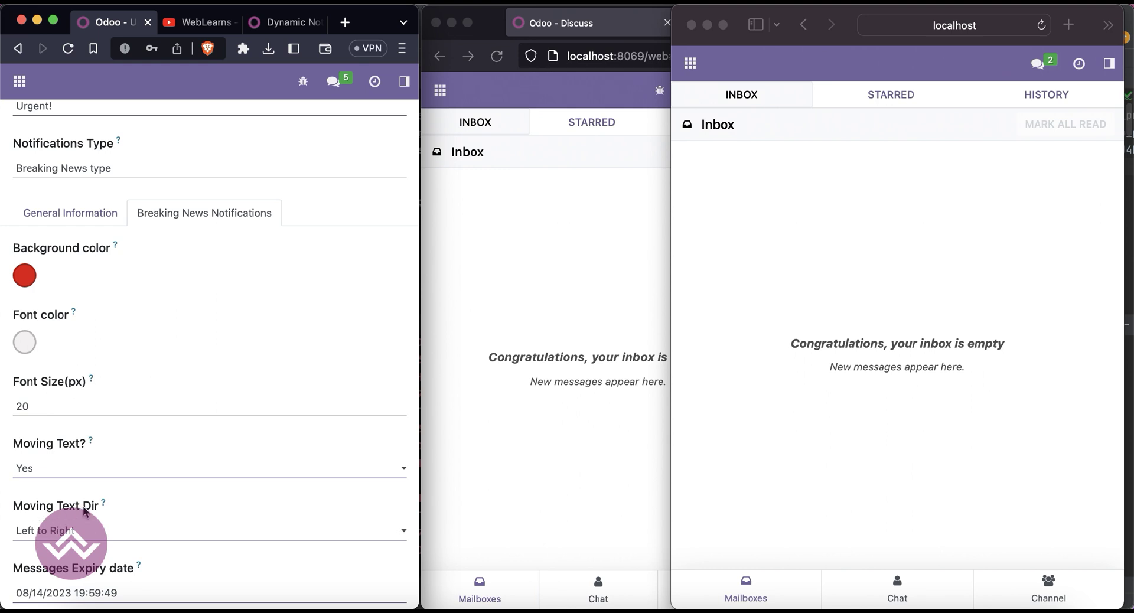
{"action": "left_click", "coordinate": [70, 542]}
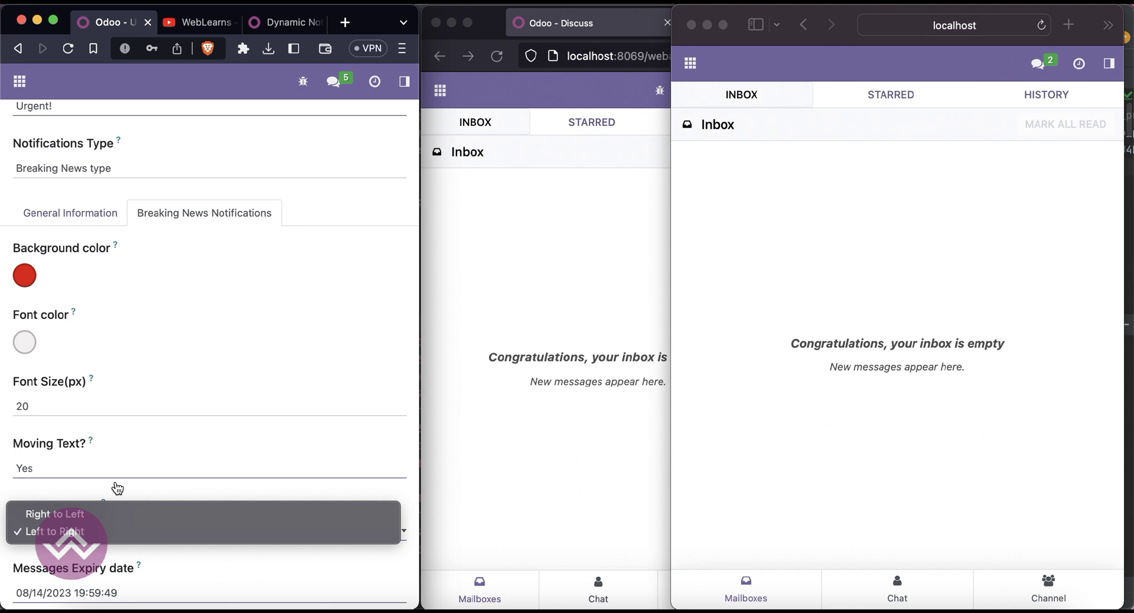
{"action": "left_click", "coordinate": [117, 488]}
{"action": "scroll", "coordinate": [95, 575], "scroll_direction": "down", "scroll_amount": 1}
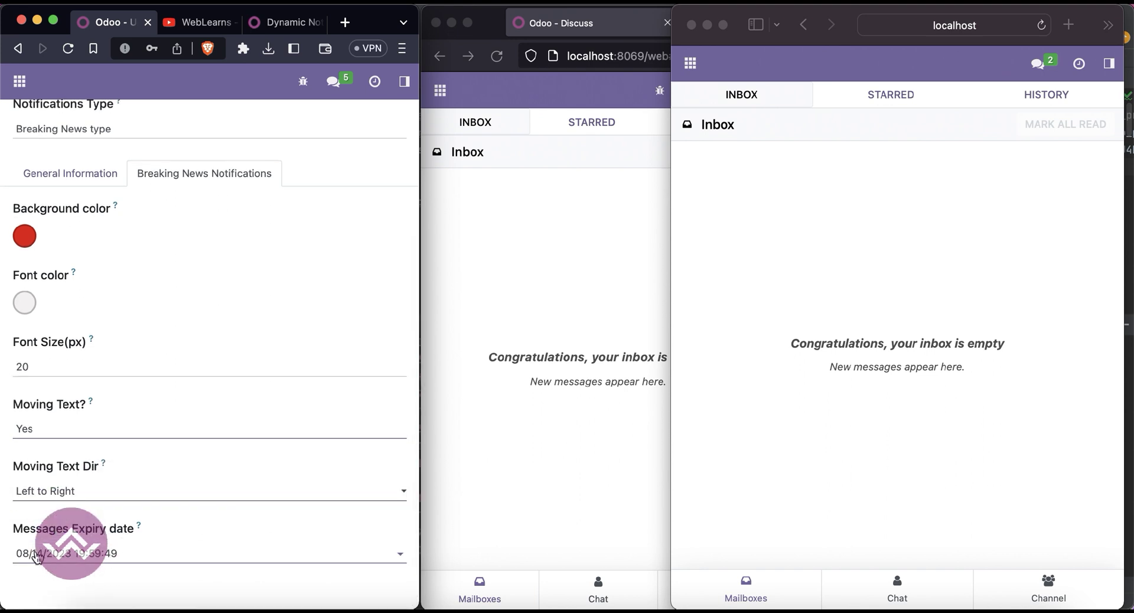
{"action": "left_click", "coordinate": [90, 558]}
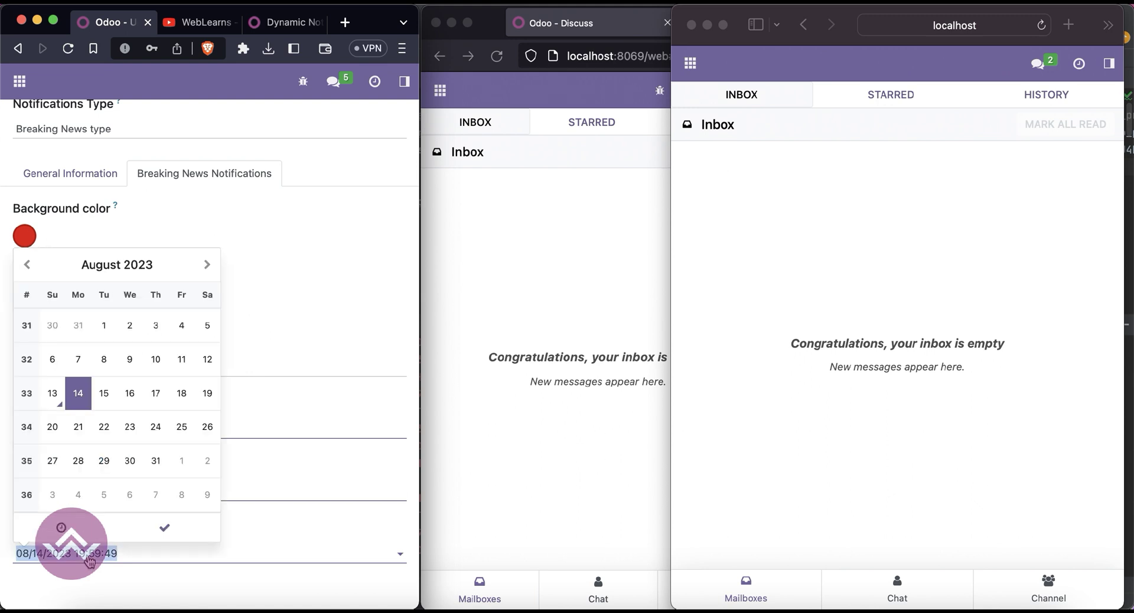
{"action": "left_click", "coordinate": [164, 526]}
{"action": "scroll", "coordinate": [217, 320], "scroll_direction": "up", "scroll_amount": 3}
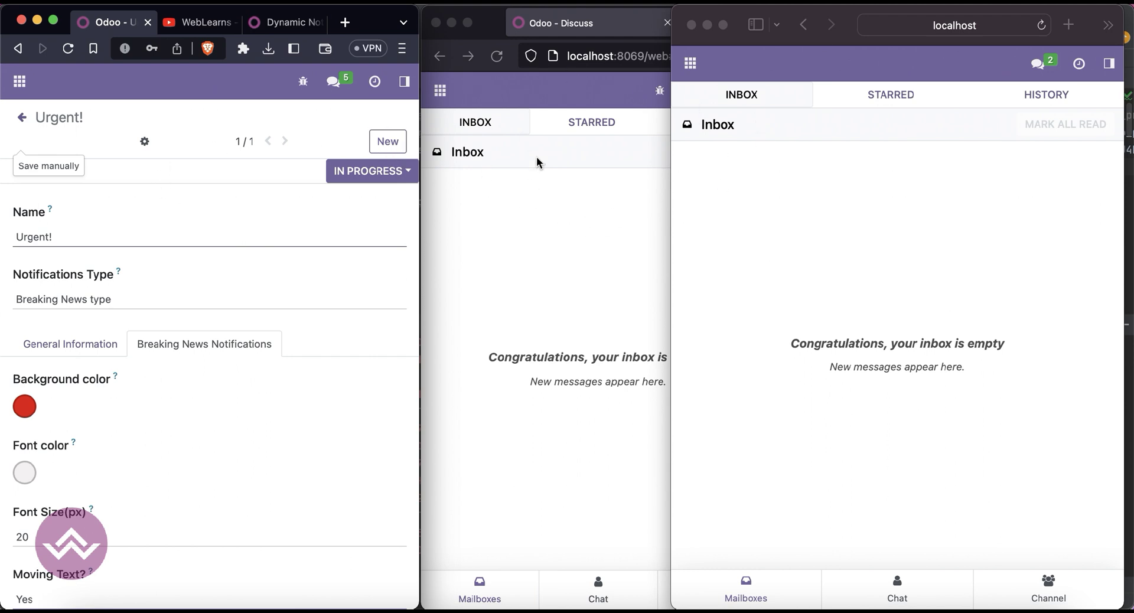
Reload the second, third and first users' pages so each shows the red tea banner
{"action": "left_click", "coordinate": [505, 212]}
{"action": "left_click", "coordinate": [497, 56]}
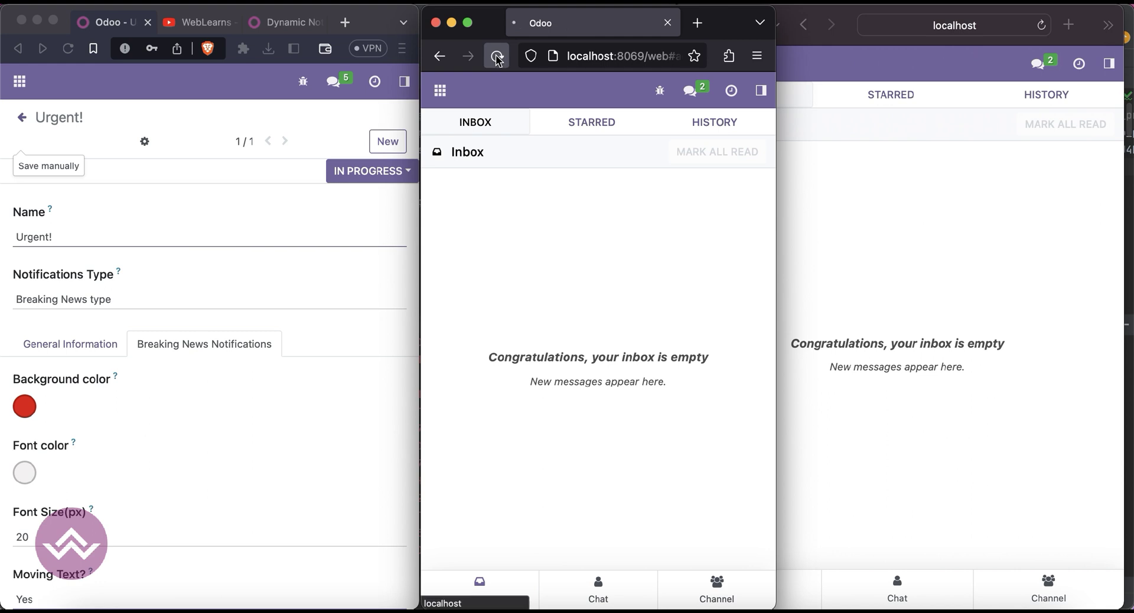
{"action": "left_click", "coordinate": [842, 219]}
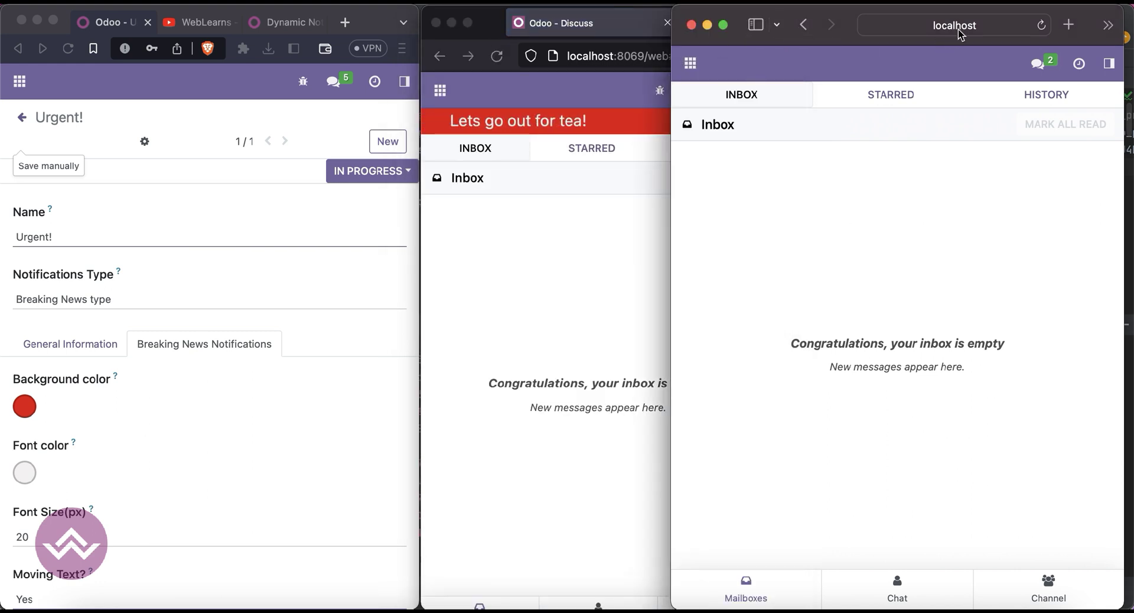
{"action": "left_click", "coordinate": [1041, 25]}
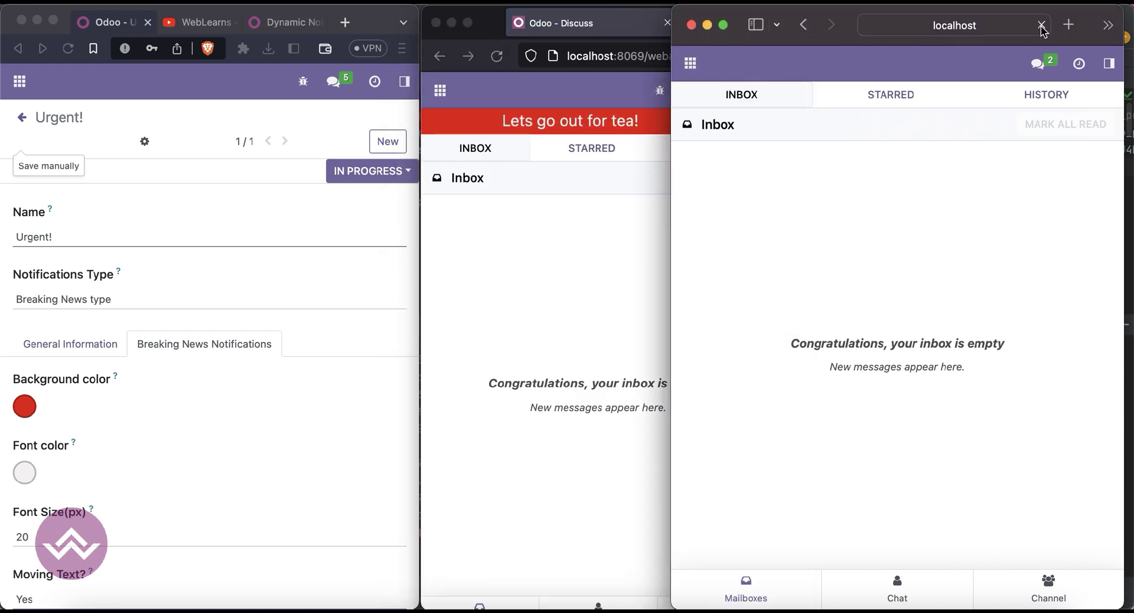
{"action": "left_click", "coordinate": [299, 200]}
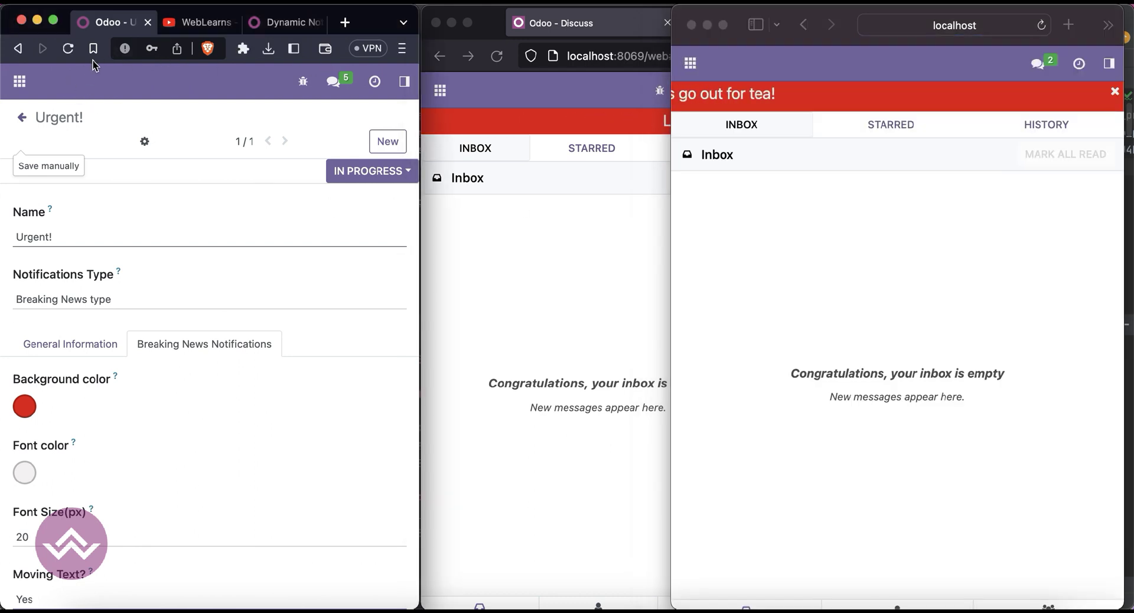
{"action": "left_click", "coordinate": [68, 55]}
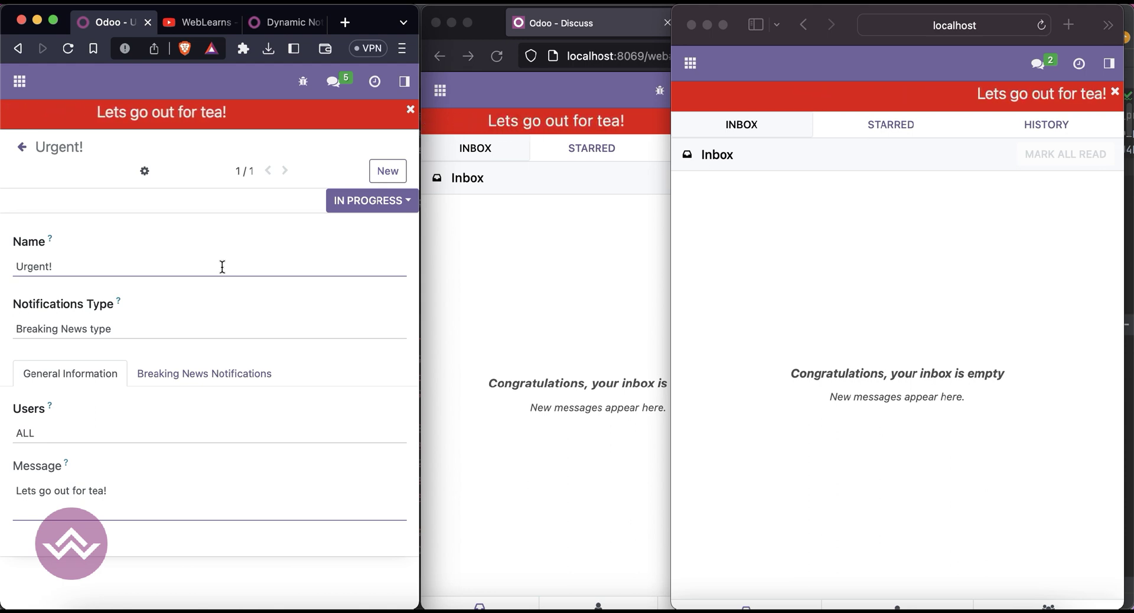
Set the Breaking News font size to 10 px and Moving Text? to No
{"action": "left_click", "coordinate": [159, 373]}
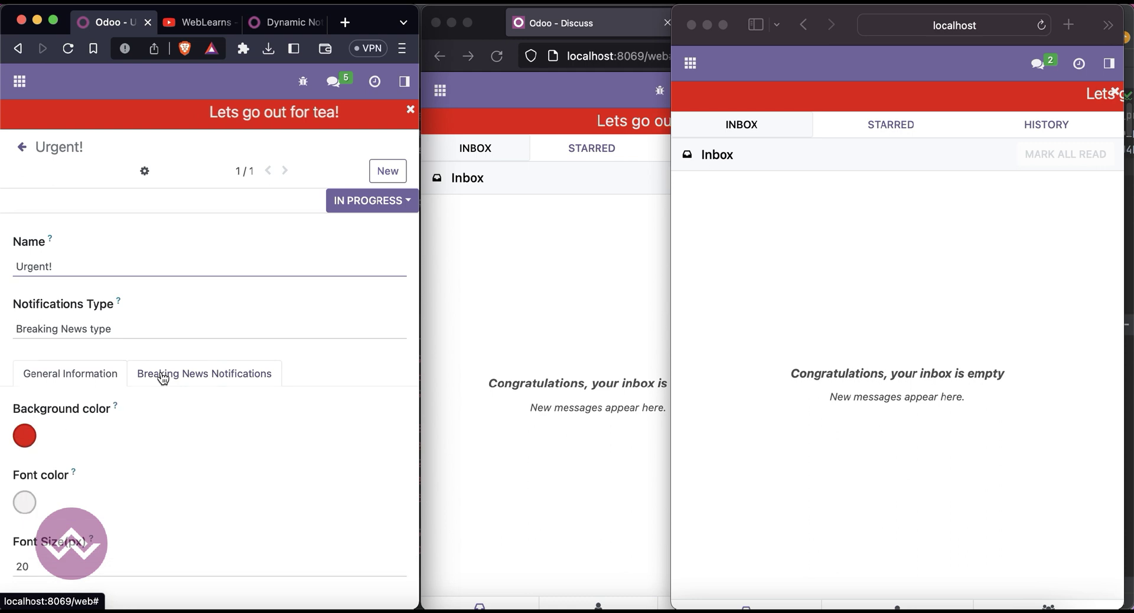
{"action": "scroll", "coordinate": [105, 490], "scroll_direction": "down", "scroll_amount": 5}
{"action": "double_click", "coordinate": [67, 418]}
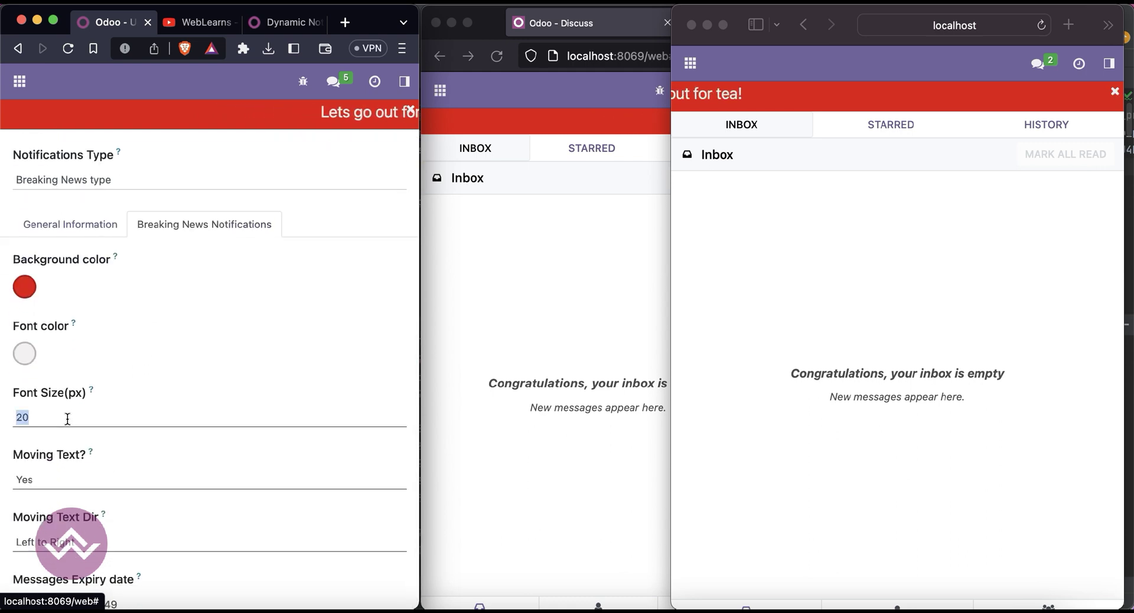
{"action": "type", "text": "10"}
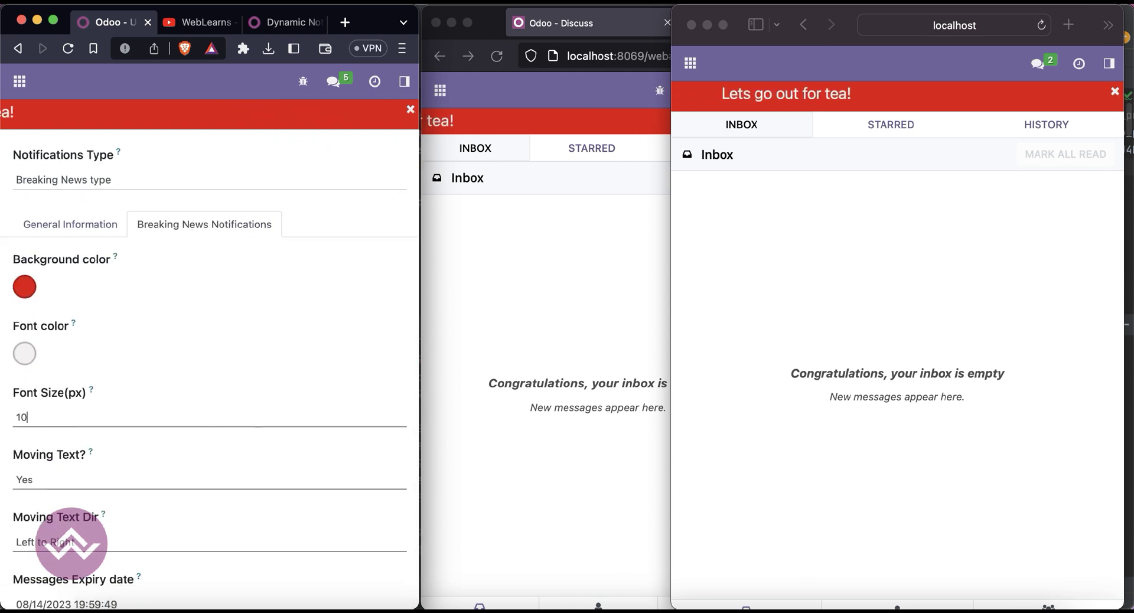
{"action": "left_click", "coordinate": [71, 481]}
{"action": "left_click", "coordinate": [74, 499]}
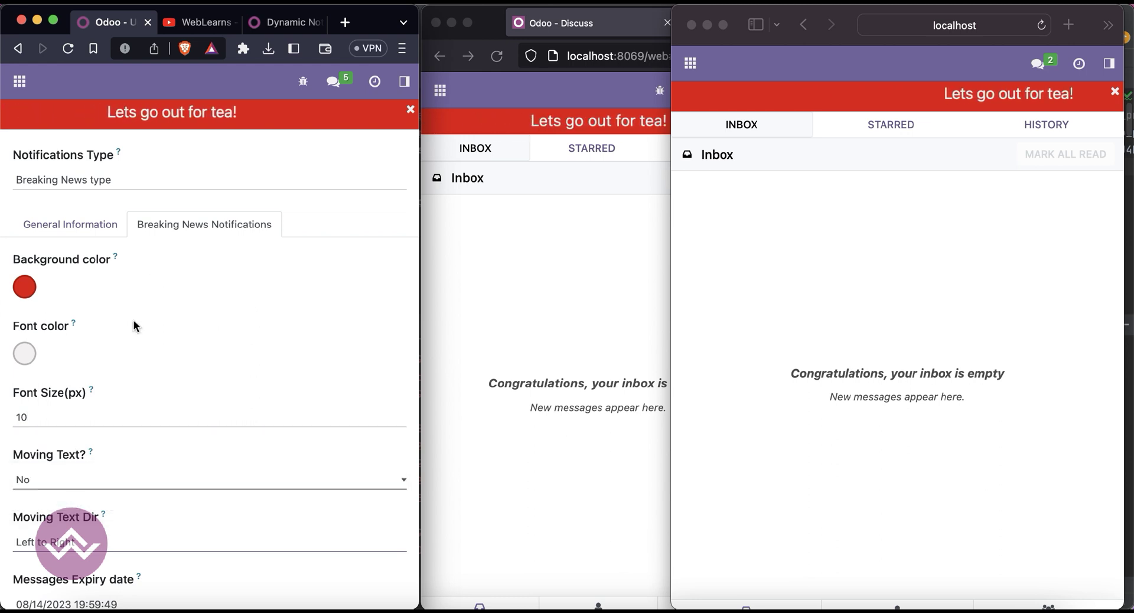
{"action": "scroll", "coordinate": [53, 171], "scroll_direction": "up", "scroll_amount": 3}
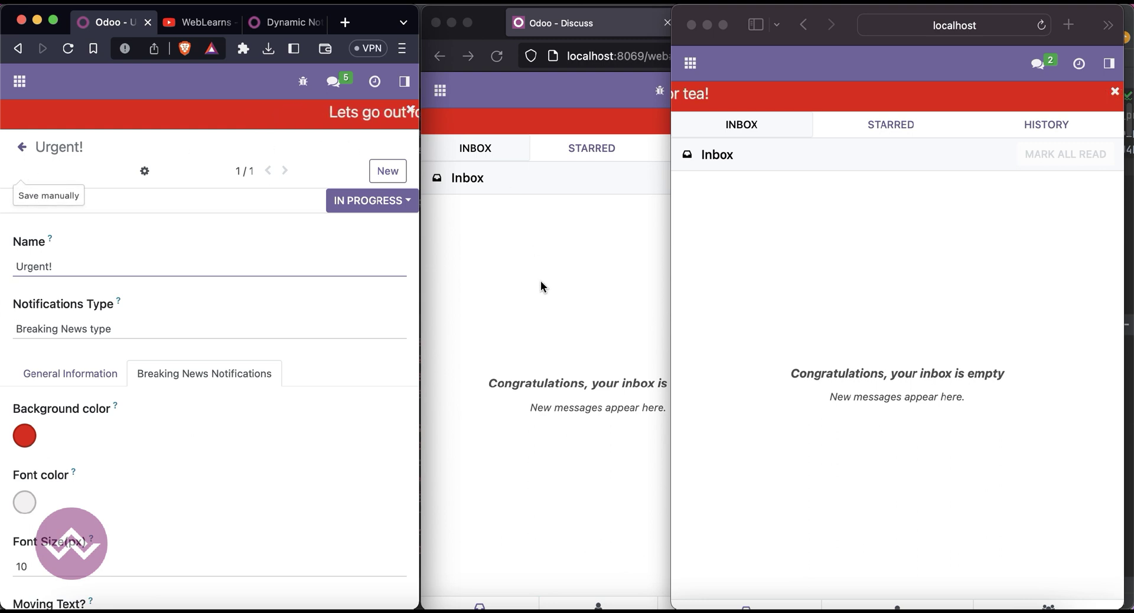
Reload the third user's page and select its banner message
{"action": "left_click", "coordinate": [794, 230]}
{"action": "left_click", "coordinate": [1041, 25]}
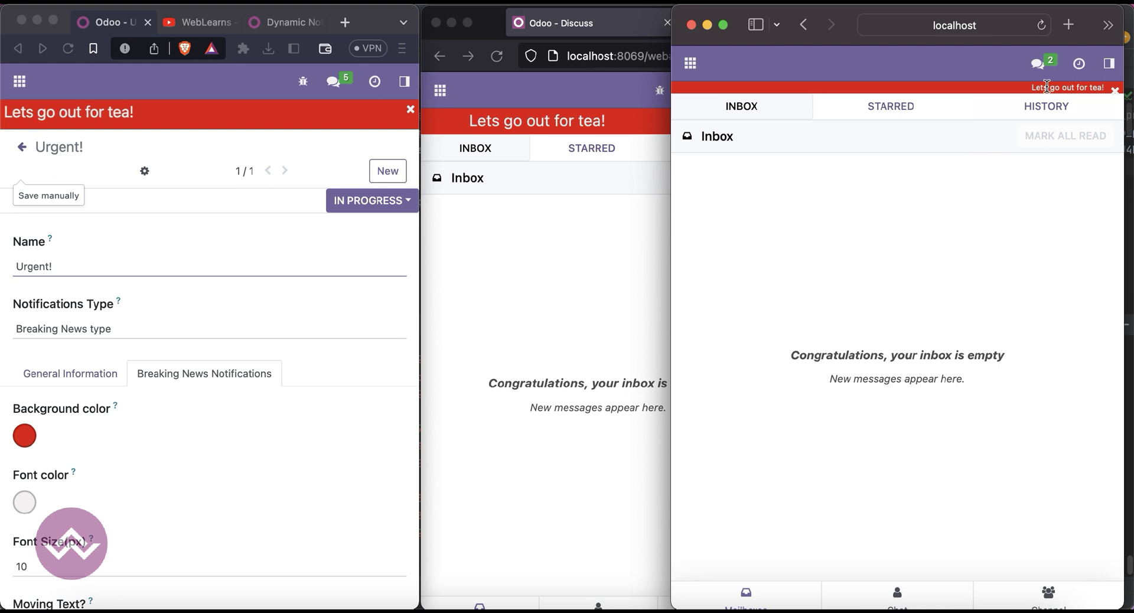
{"action": "left_click_drag", "start_coordinate": [1031, 85], "coordinate": [1102, 88]}
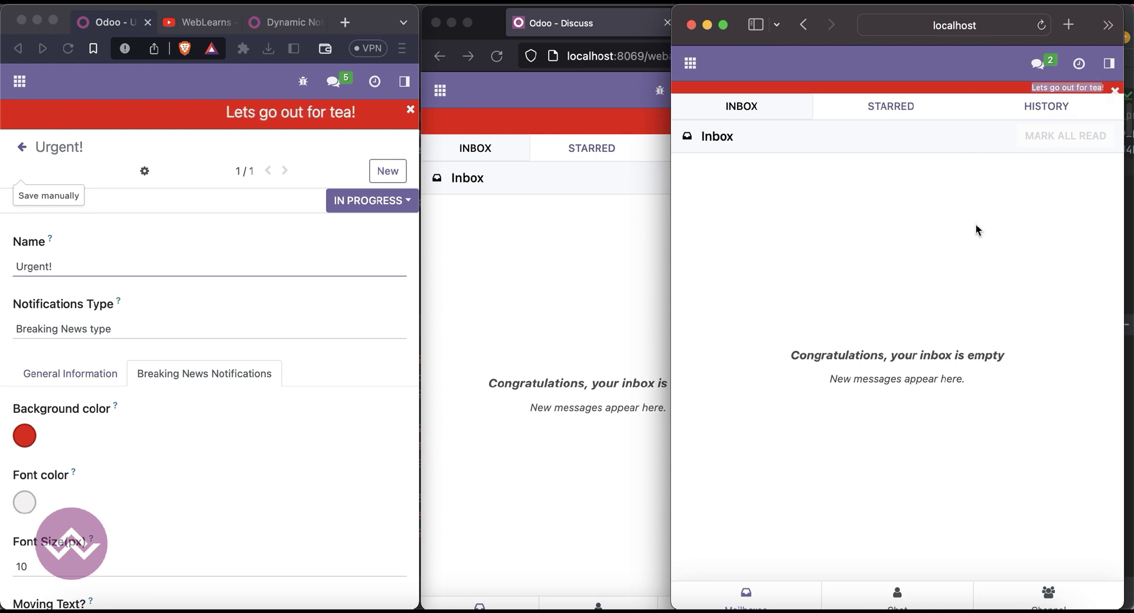
Set Moving Text Dir to Right to Left, save the notification, and reload the right-hand page
{"action": "scroll", "coordinate": [324, 366], "scroll_direction": "down", "scroll_amount": 4}
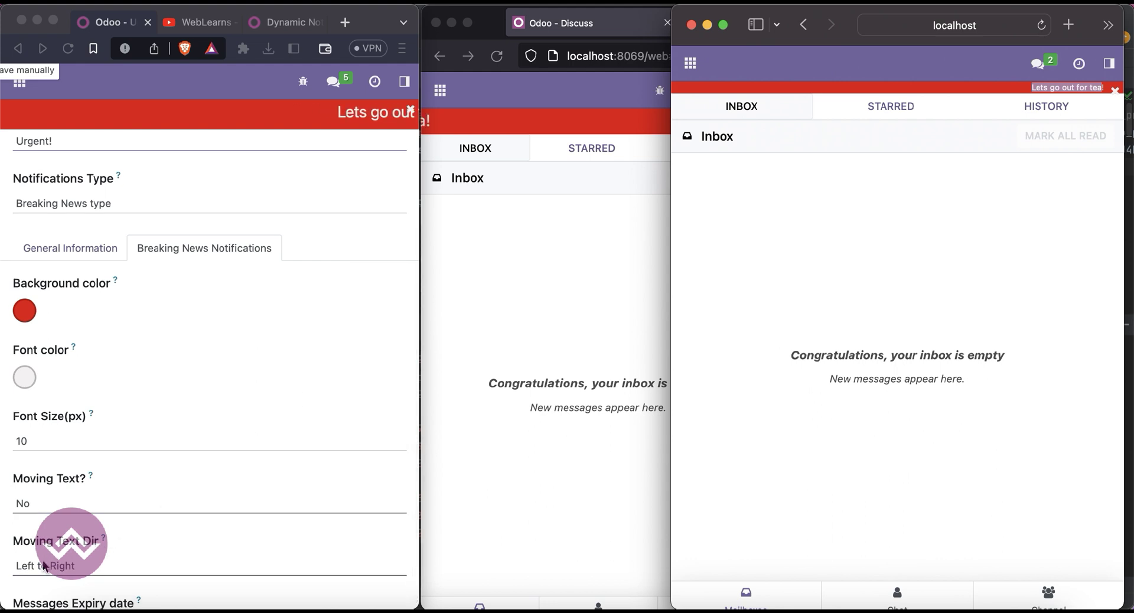
{"action": "left_click", "coordinate": [59, 567]}
{"action": "left_click", "coordinate": [59, 566]}
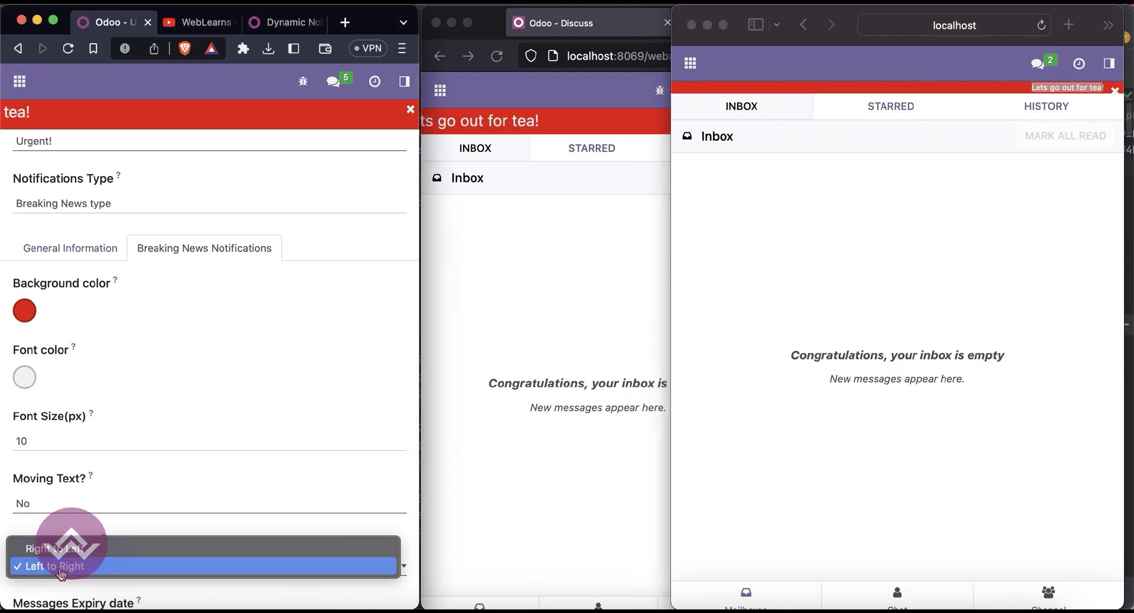
{"action": "left_click", "coordinate": [68, 550]}
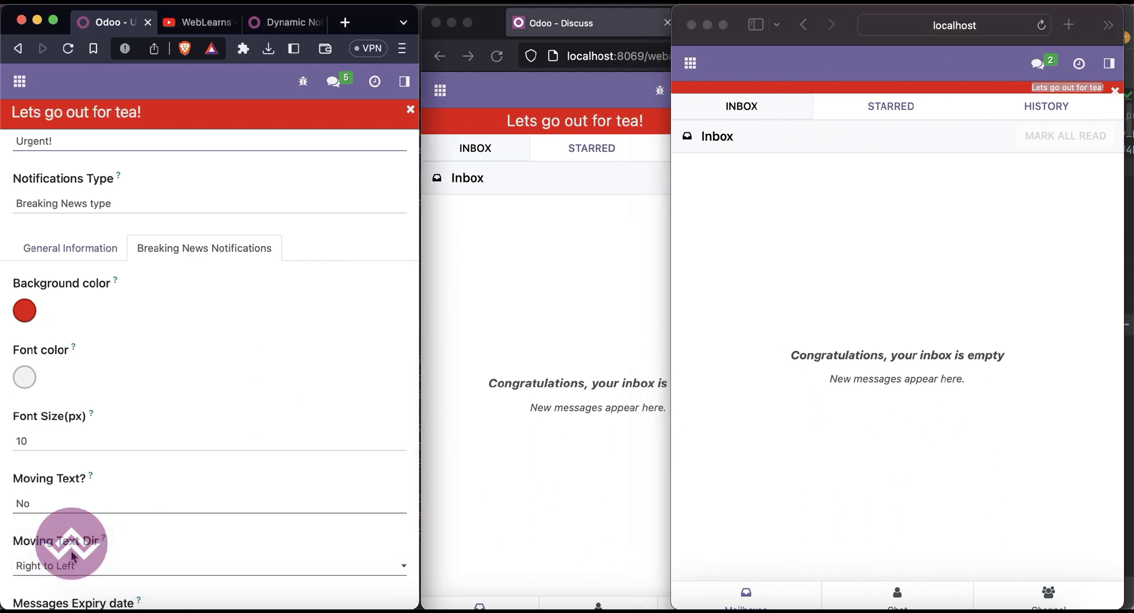
{"action": "scroll", "coordinate": [86, 171], "scroll_direction": "up", "scroll_amount": 4}
{"action": "left_click", "coordinate": [22, 171]}
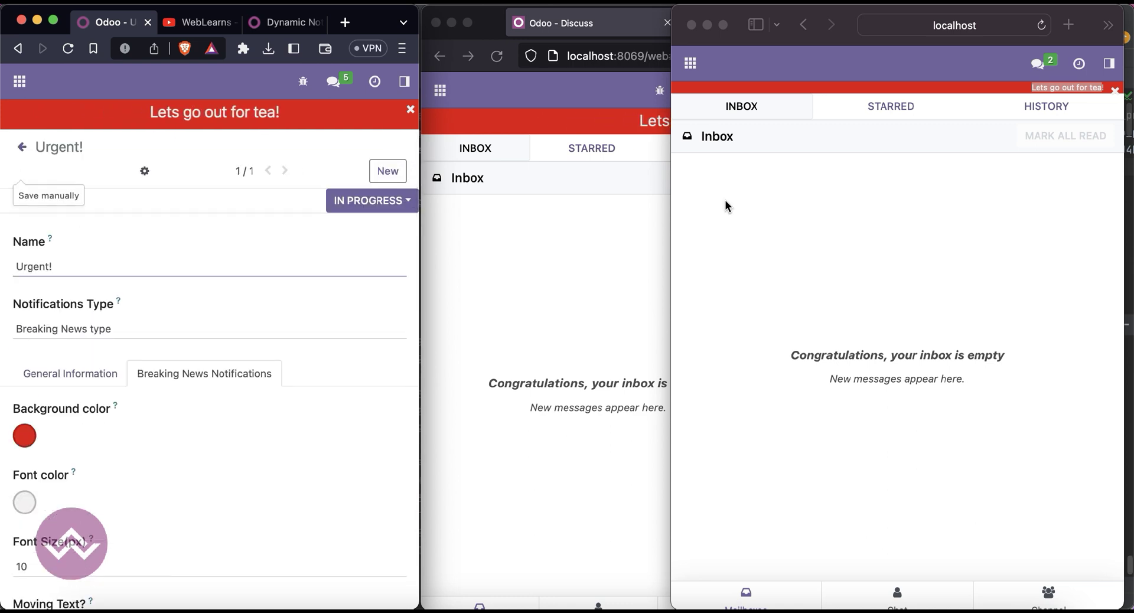
{"action": "left_click", "coordinate": [1040, 25]}
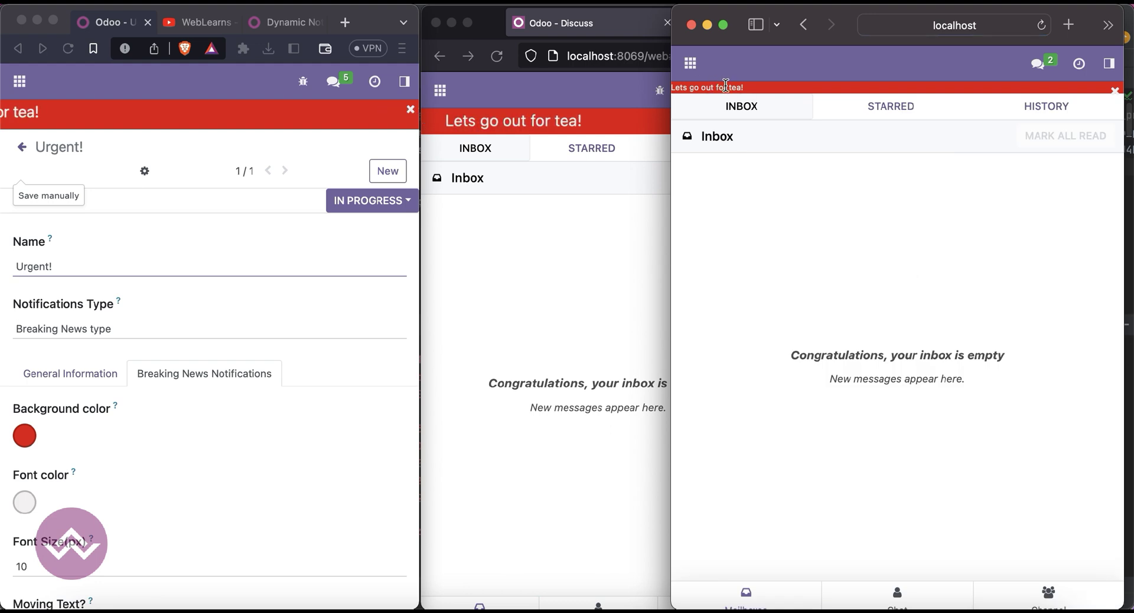
Dismiss the tea banner in the right window and browse the Contacts, Apps and Discuss apps
{"action": "left_click", "coordinate": [1114, 92]}
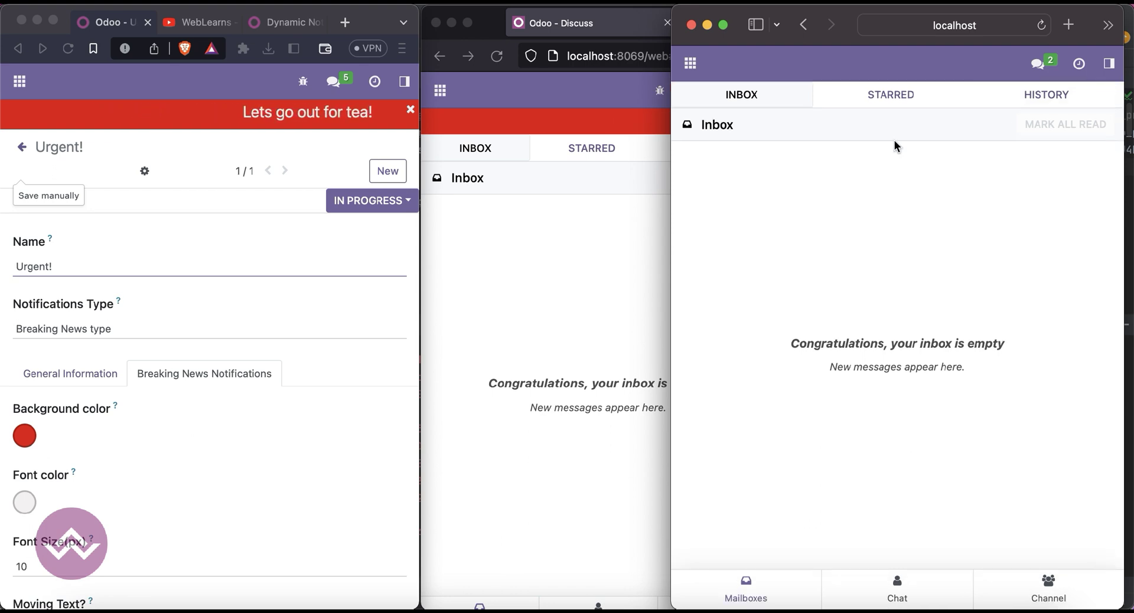
{"action": "left_click", "coordinate": [690, 64]}
{"action": "left_click", "coordinate": [709, 116]}
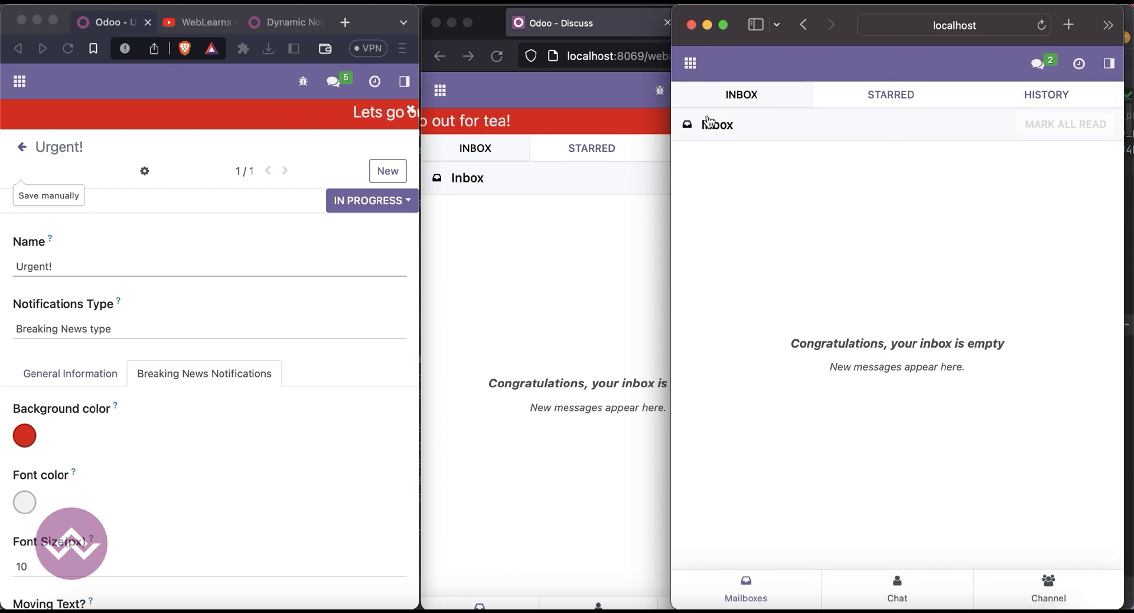
{"action": "left_click", "coordinate": [691, 65]}
{"action": "left_click", "coordinate": [700, 136]}
{"action": "left_click", "coordinate": [690, 63]}
{"action": "left_click", "coordinate": [696, 96]}
Open the Azure Interior contact from Contacts and reload so the banner returns
{"action": "left_click", "coordinate": [690, 64]}
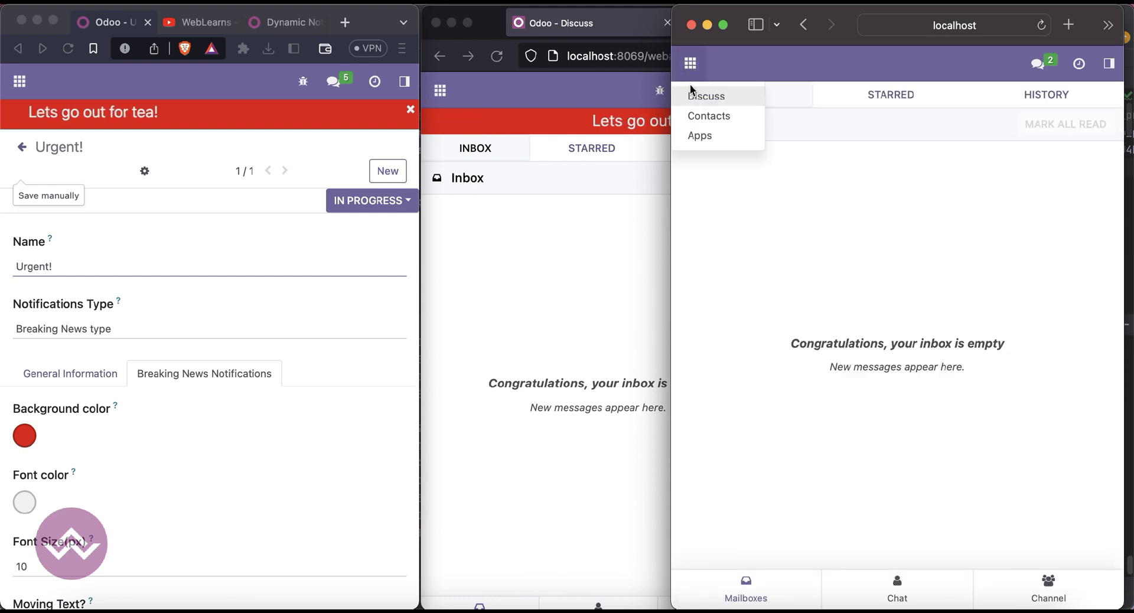
{"action": "left_click", "coordinate": [700, 118]}
{"action": "left_click", "coordinate": [880, 167]}
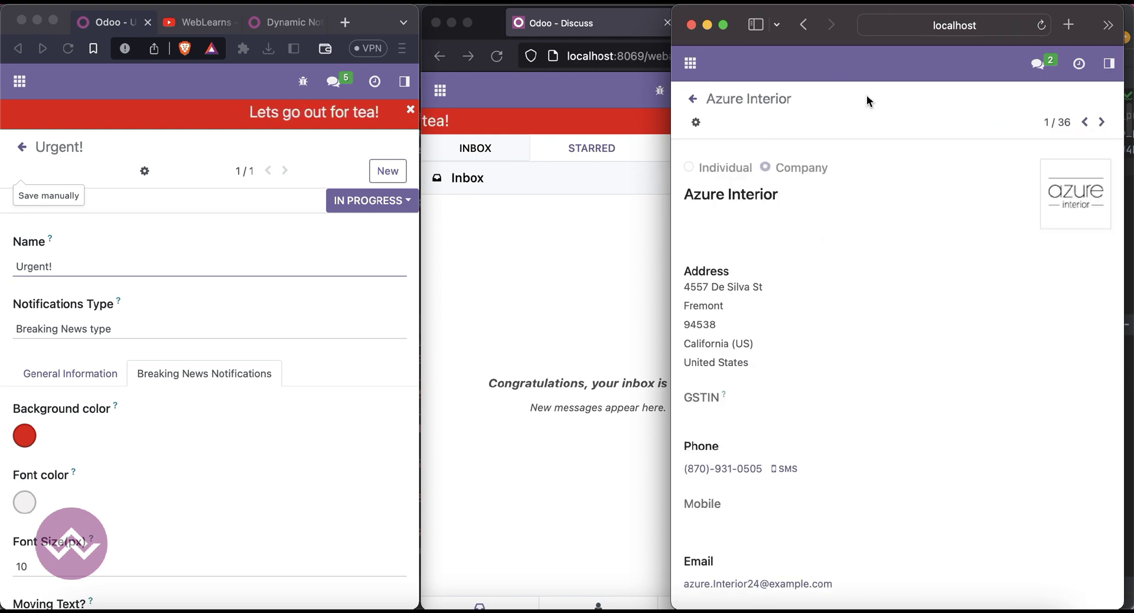
{"action": "left_click", "coordinate": [1047, 28]}
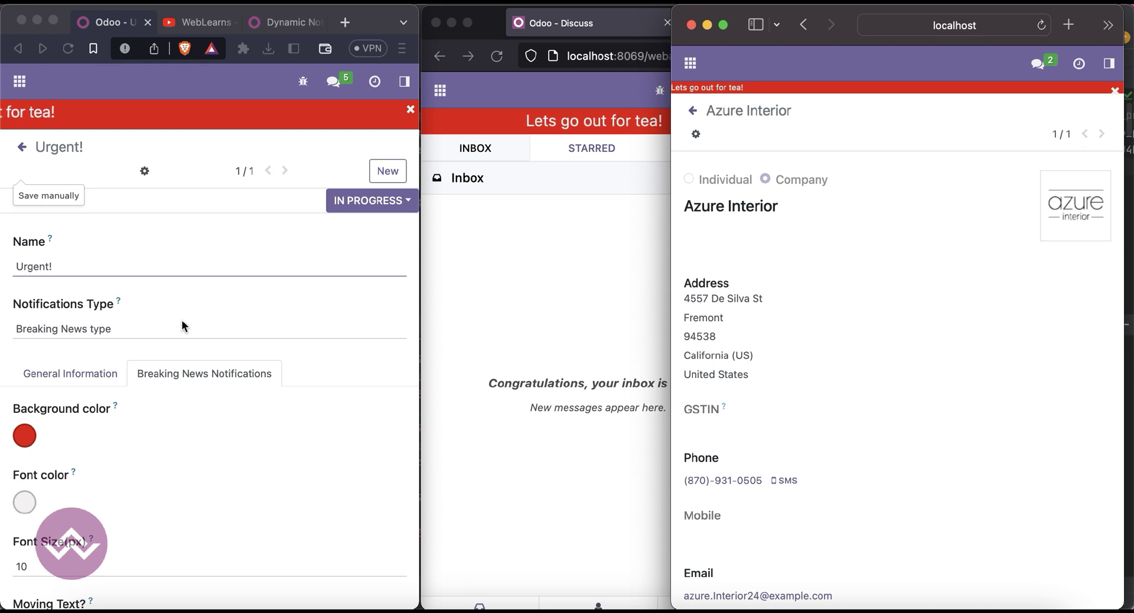
Set Moving Text? to Yes on the Urgent! notification
{"action": "scroll", "coordinate": [140, 480], "scroll_direction": "down", "scroll_amount": 4}
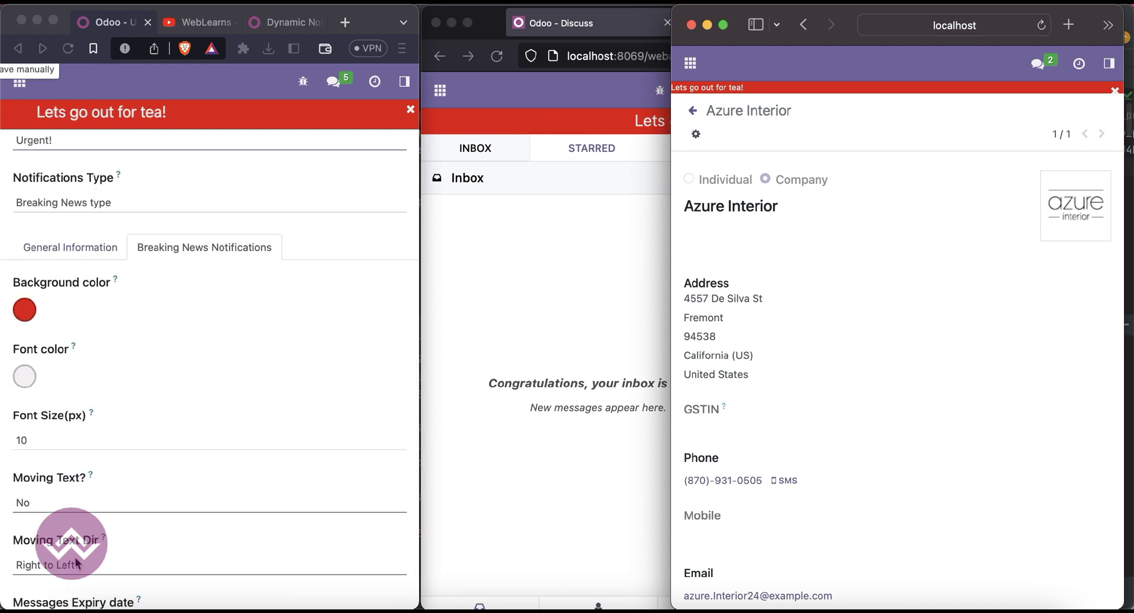
{"action": "left_click", "coordinate": [70, 503]}
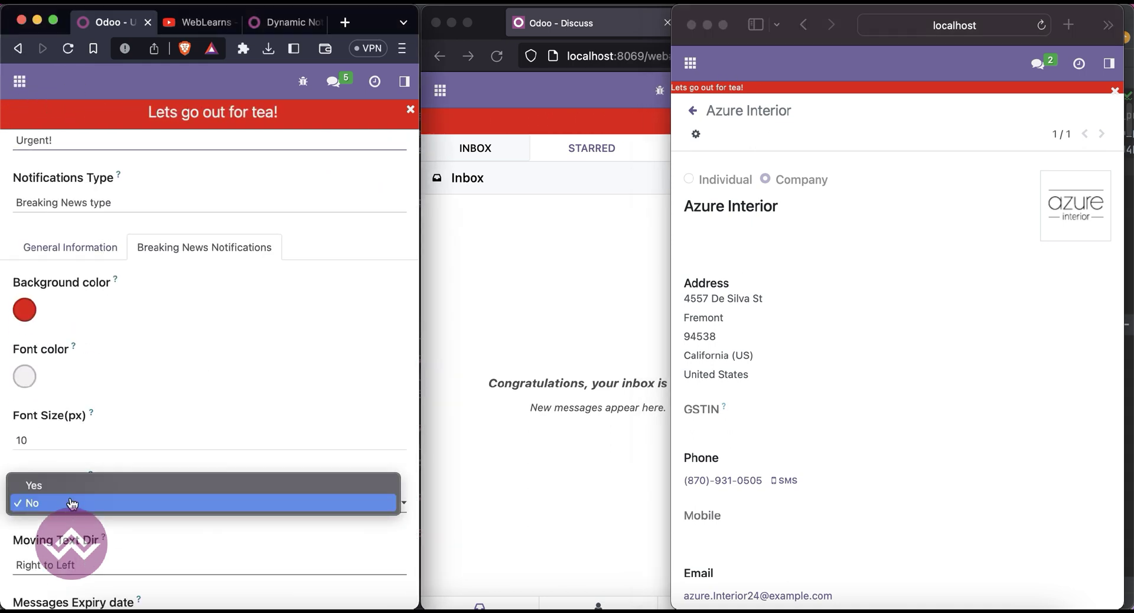
{"action": "left_click", "coordinate": [68, 485]}
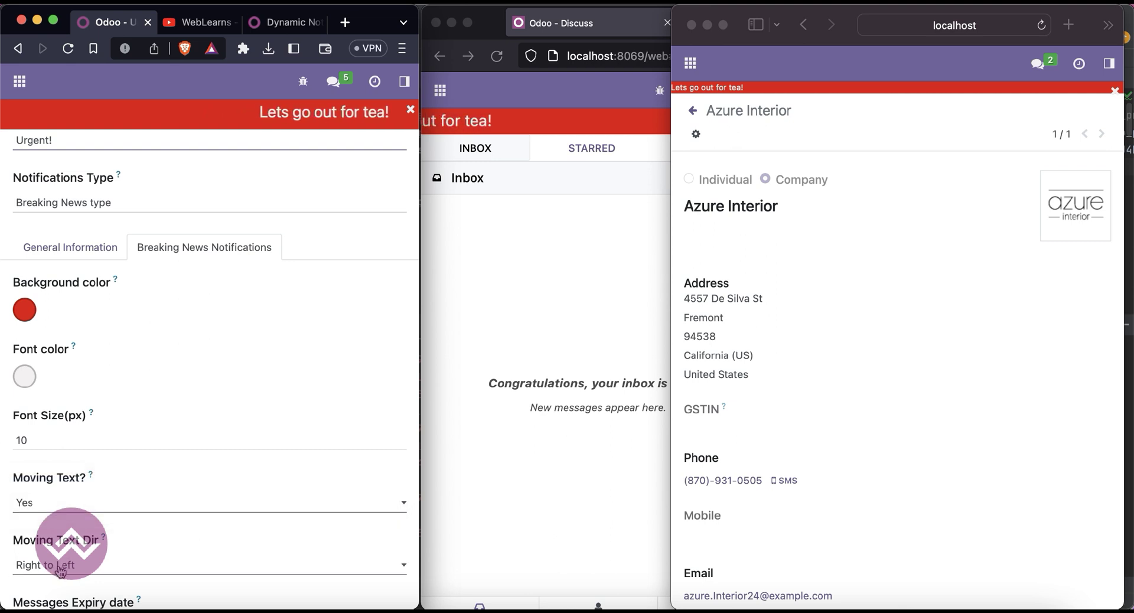
{"action": "scroll", "coordinate": [136, 449], "scroll_direction": "down", "scroll_amount": 1}
{"action": "scroll", "coordinate": [136, 449], "scroll_direction": "up", "scroll_amount": 4}
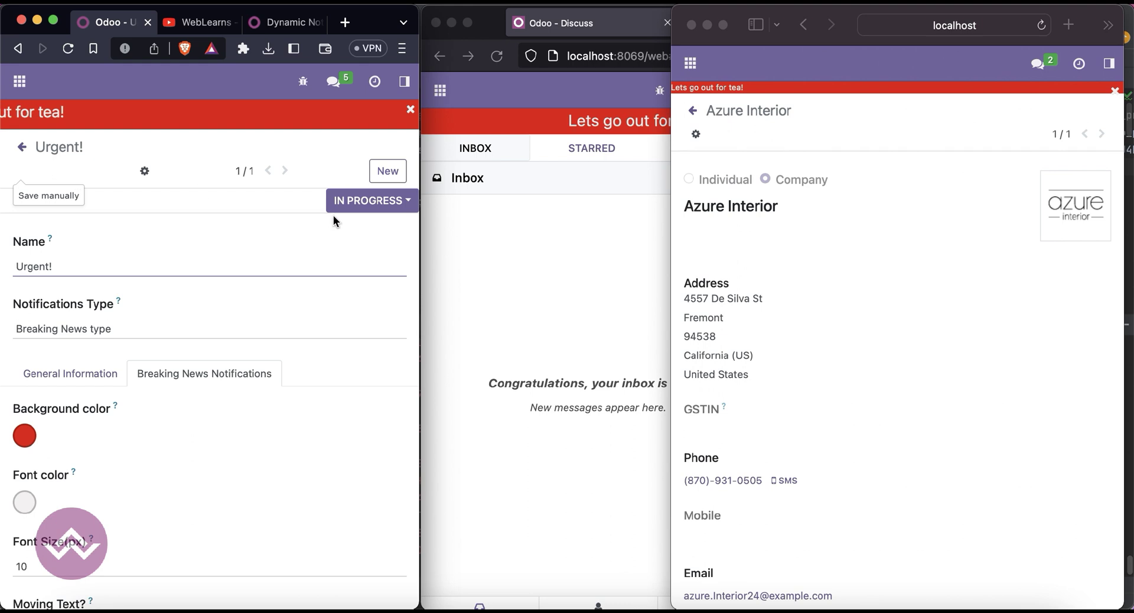
Reload the Discuss window to show the scrolling red 'Lets go out for tea!' banner
{"action": "left_click", "coordinate": [554, 240]}
{"action": "left_click", "coordinate": [498, 57]}
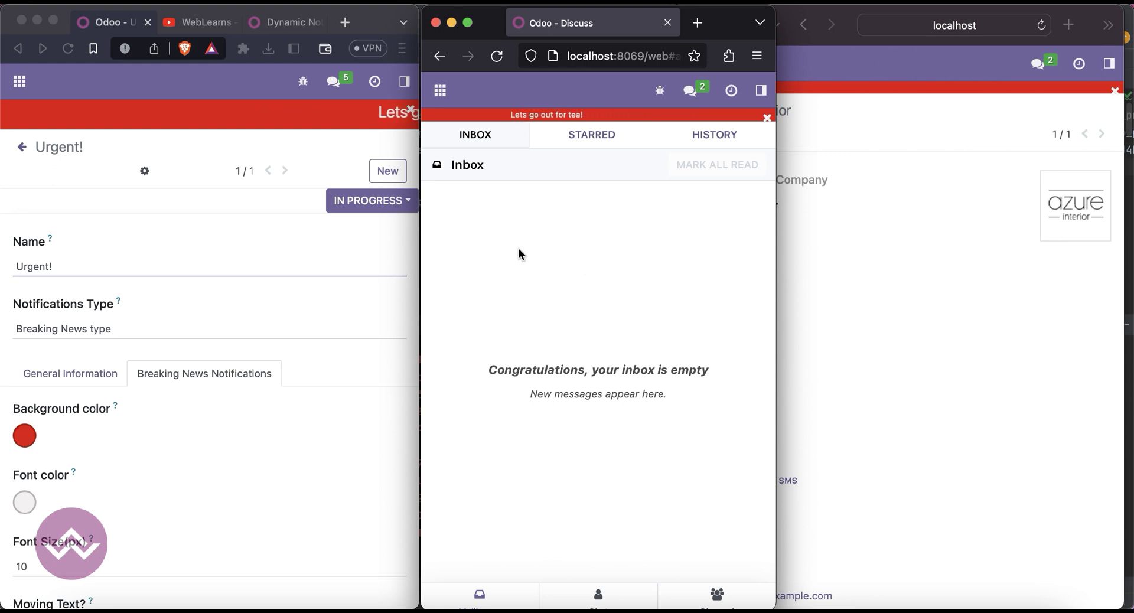
{"action": "left_click", "coordinate": [196, 463]}
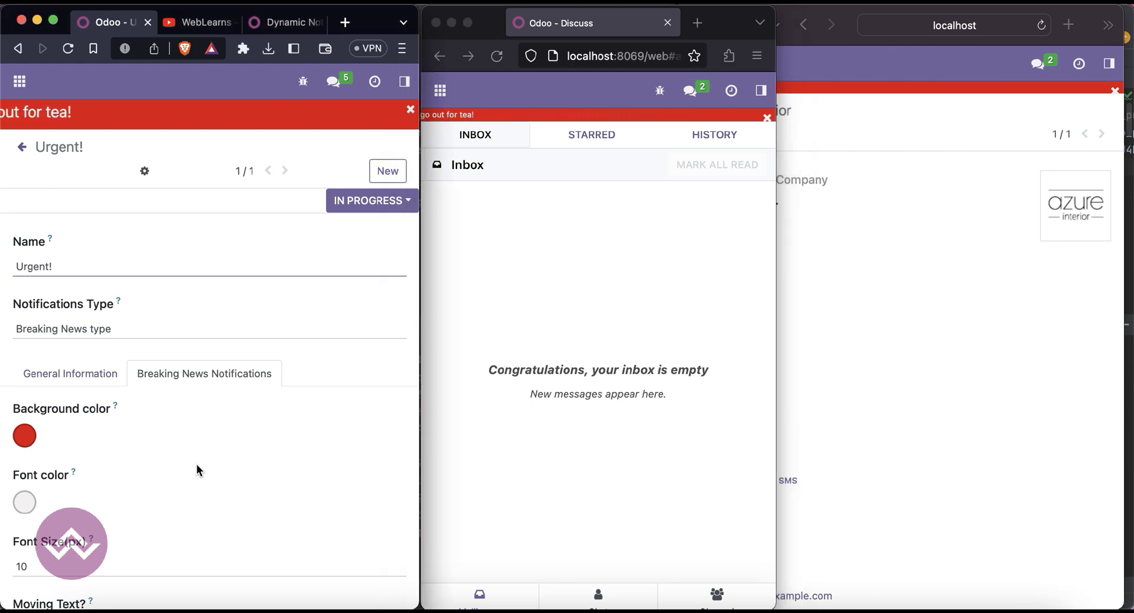
{"action": "scroll", "coordinate": [196, 462], "scroll_direction": "down", "scroll_amount": 5}
{"action": "scroll", "coordinate": [197, 463], "scroll_direction": "down", "scroll_amount": 2}
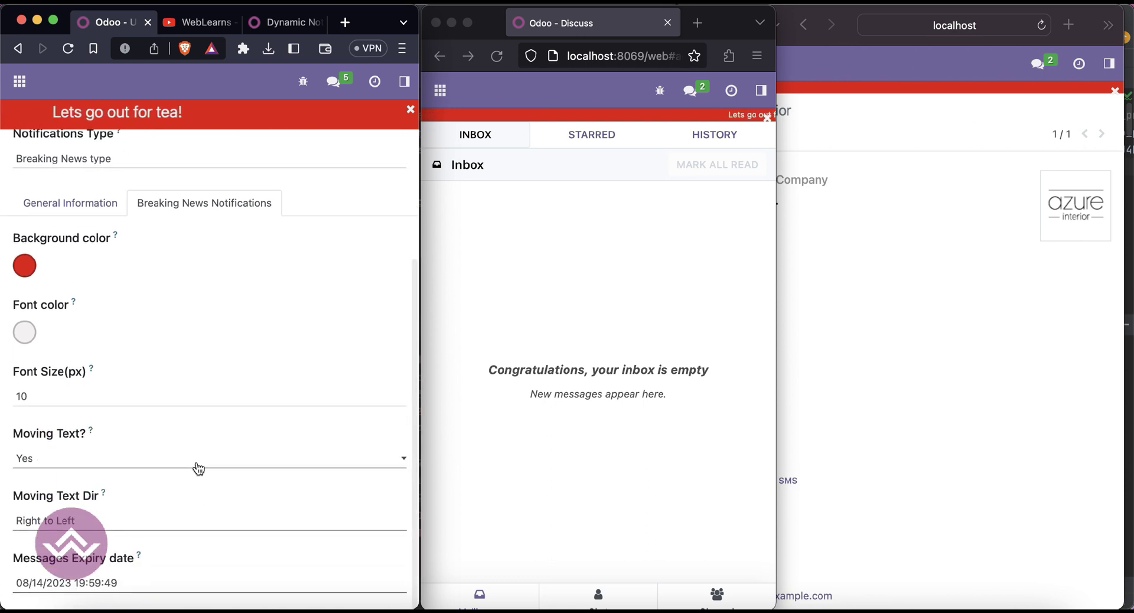
{"action": "scroll", "coordinate": [197, 465], "scroll_direction": "up", "scroll_amount": 6}
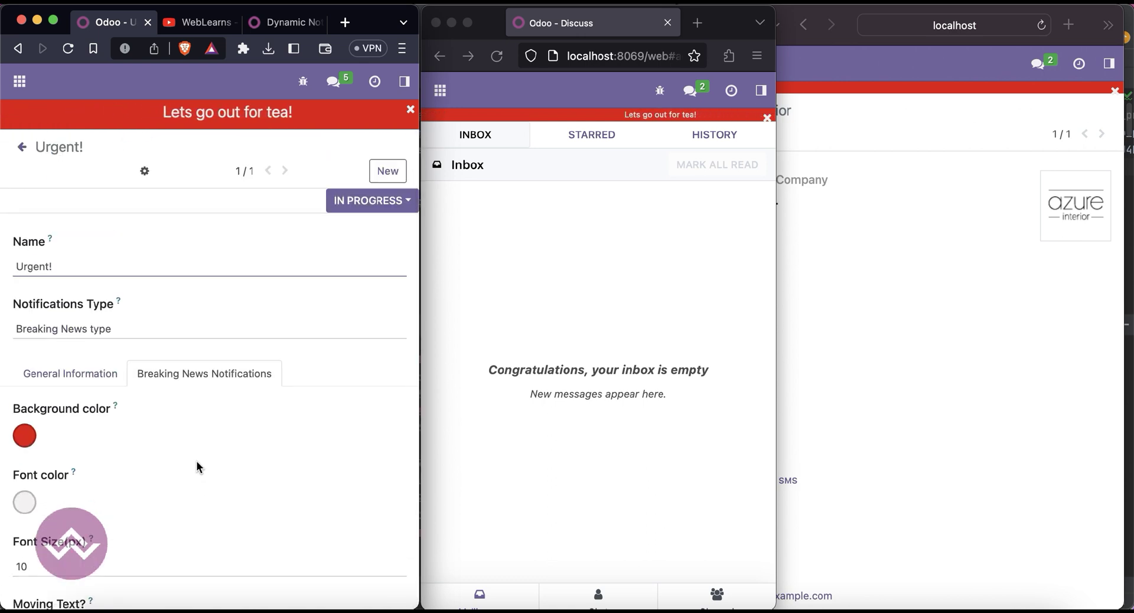
Change the Urgent! notification's status from In Progress to Finish
{"action": "mouse_move", "coordinate": [371, 209]}
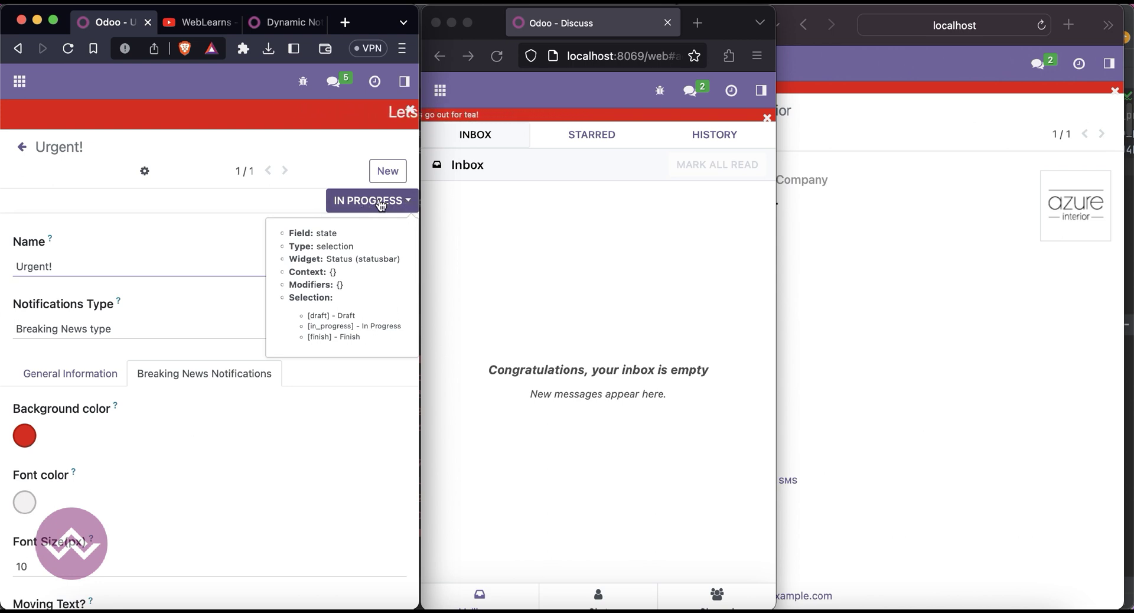
{"action": "left_click", "coordinate": [405, 203]}
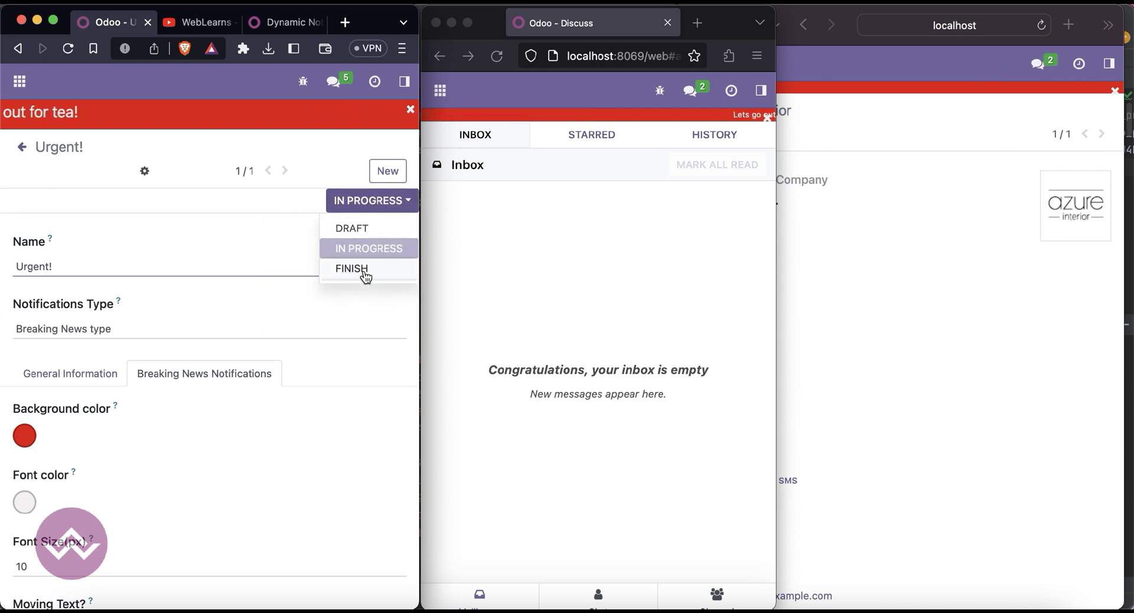
{"action": "left_click", "coordinate": [353, 268]}
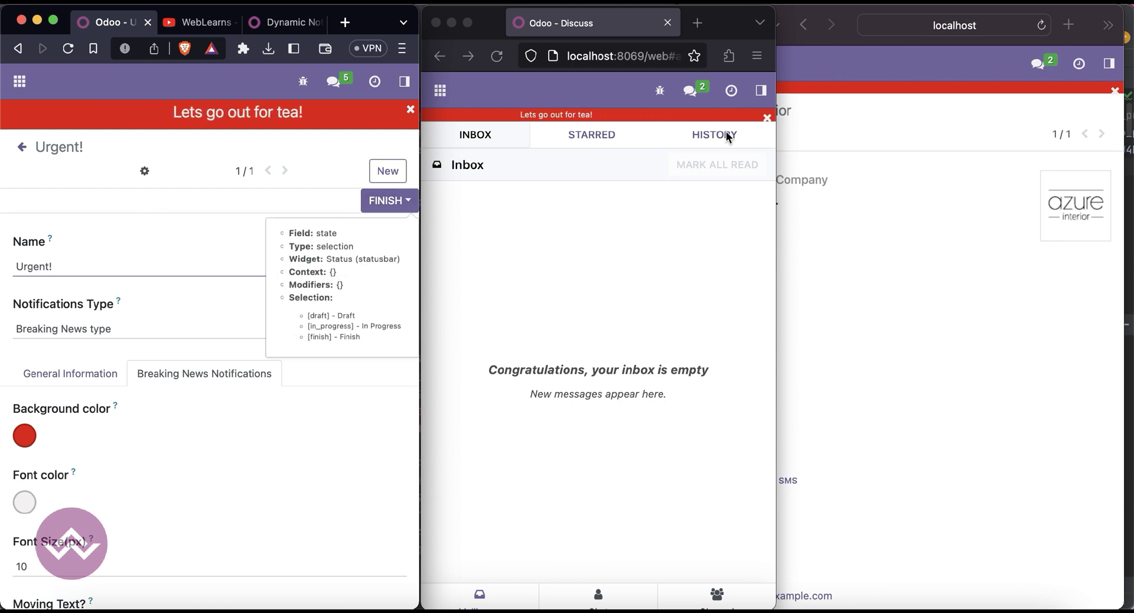
Widen the notification window and switch to the Dynamic Notification module's store page
{"action": "left_click", "coordinate": [887, 119]}
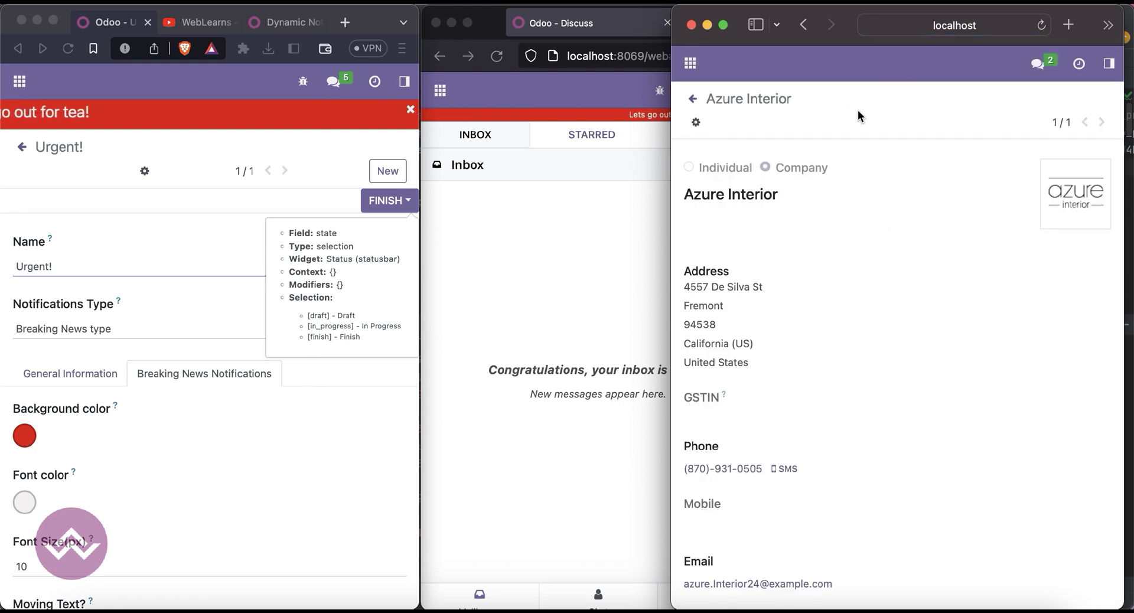
{"action": "key", "text": "ctrl+alt+Left"}
{"action": "left_click_drag", "start_coordinate": [860, 256], "coordinate": [1120, 262]}
{"action": "left_click", "coordinate": [519, 23]}
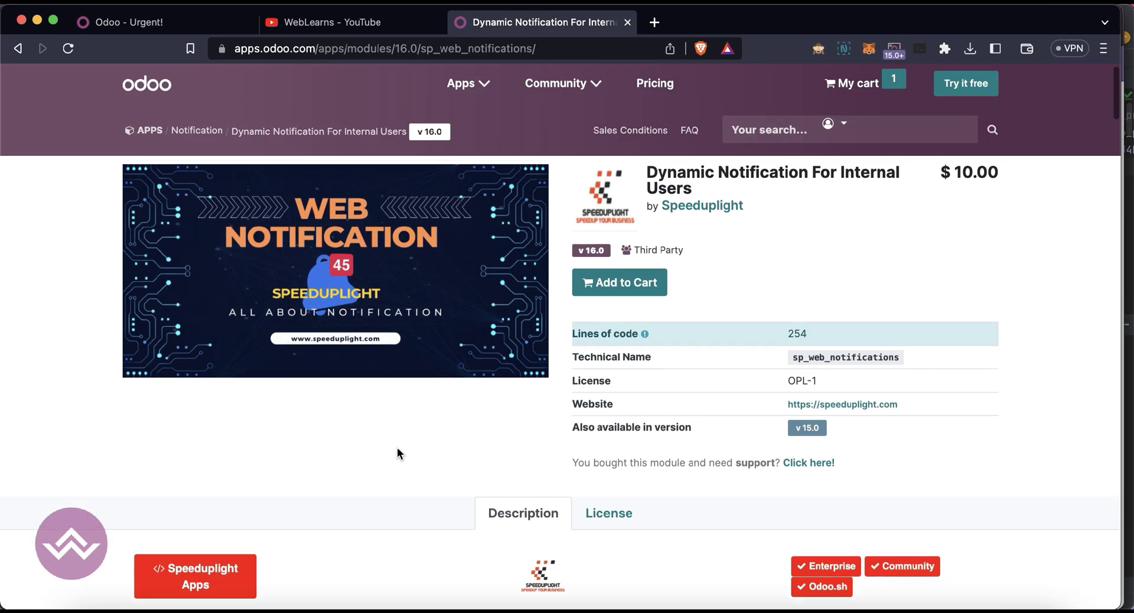
Browse the Dynamic Notification For Internal Users listing, then return to the 'Odoo - Urgent!' form
{"action": "scroll", "coordinate": [397, 438], "scroll_direction": "down", "scroll_amount": 20}
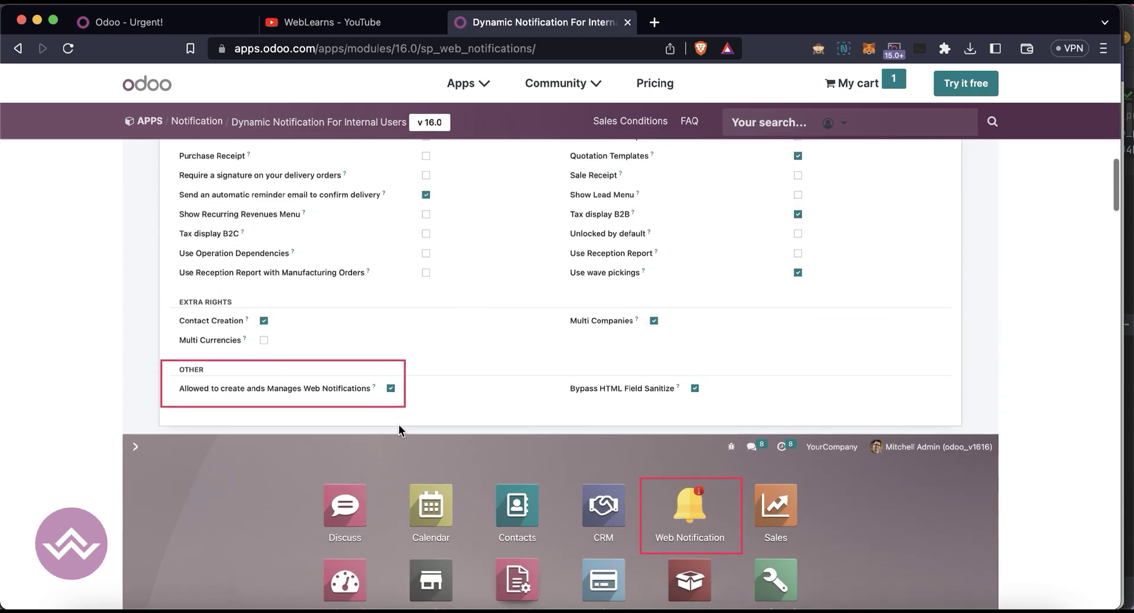
{"action": "scroll", "coordinate": [399, 424], "scroll_direction": "down", "scroll_amount": 20}
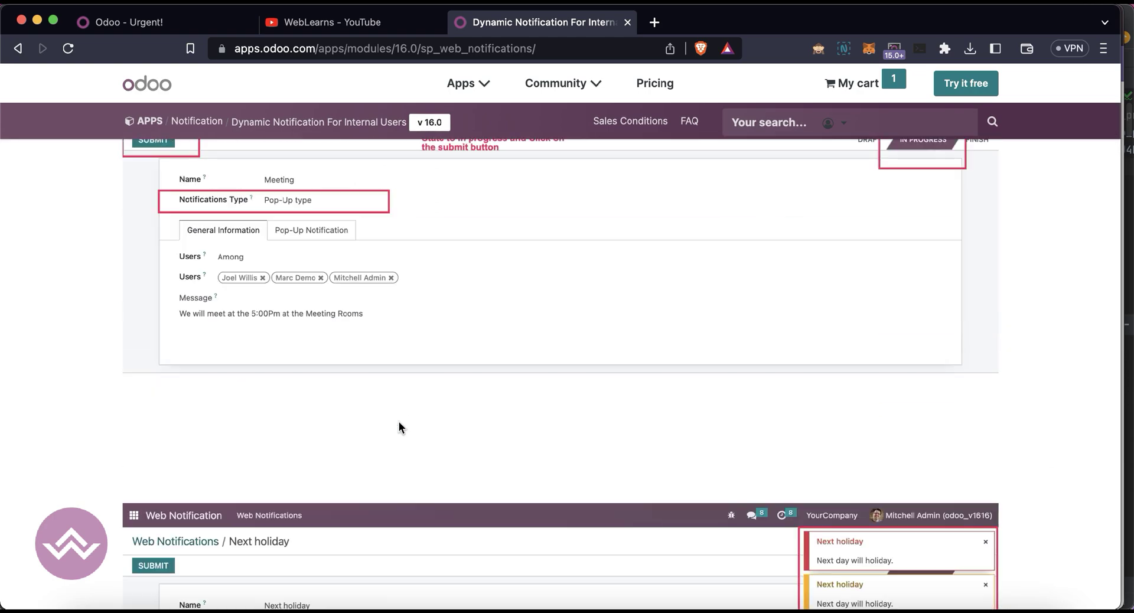
{"action": "scroll", "coordinate": [399, 426], "scroll_direction": "down", "scroll_amount": 20}
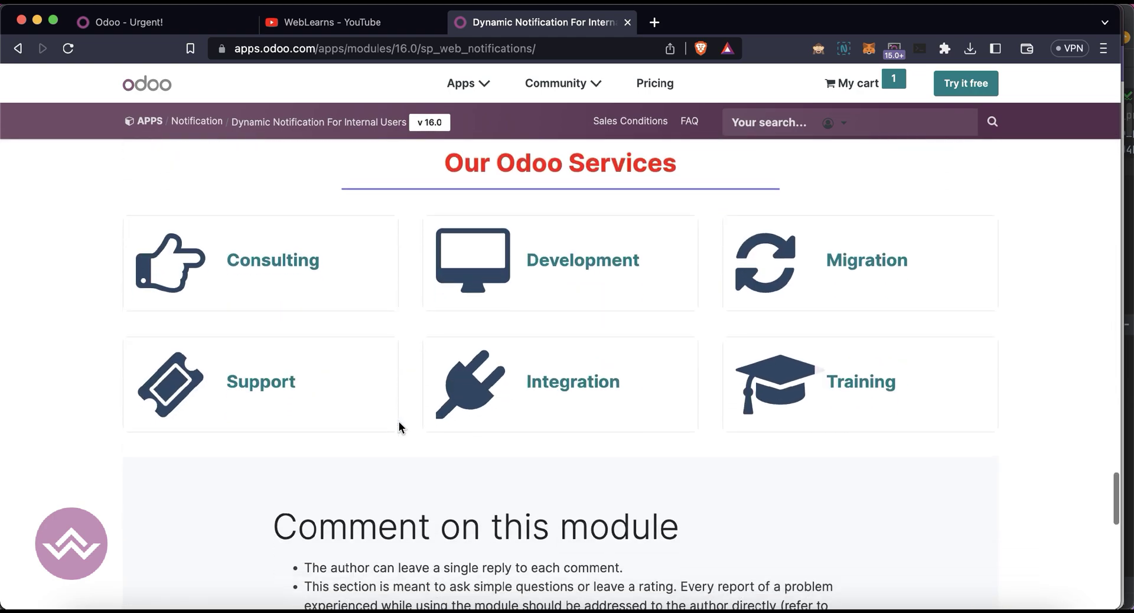
{"action": "scroll", "coordinate": [399, 421], "scroll_direction": "down", "scroll_amount": 5}
{"action": "scroll", "coordinate": [399, 421], "scroll_direction": "up", "scroll_amount": 20}
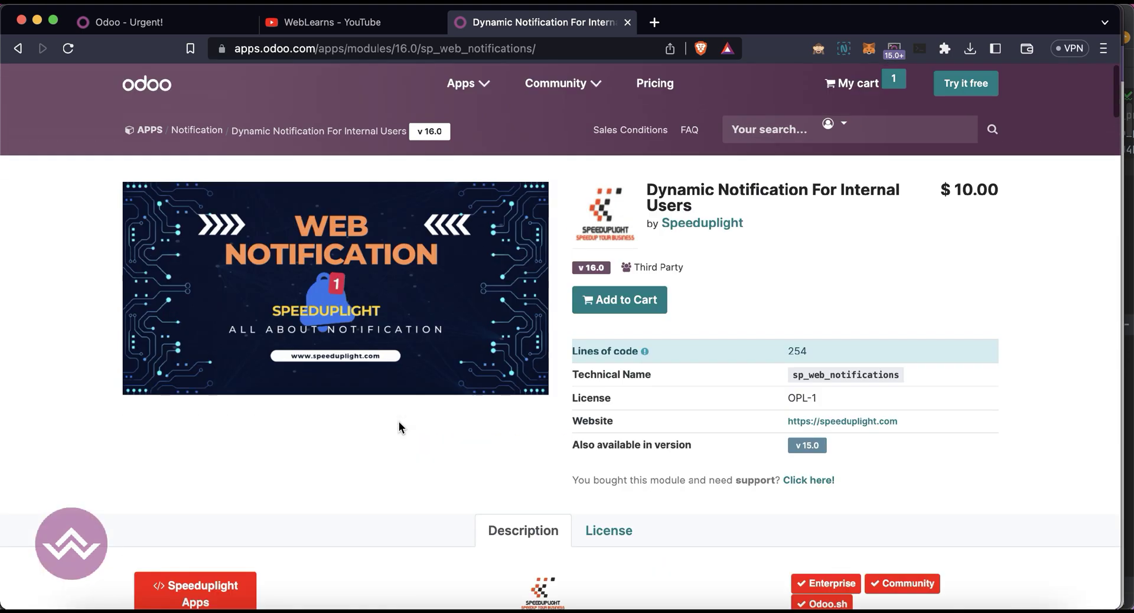
{"action": "left_click", "coordinate": [217, 27]}
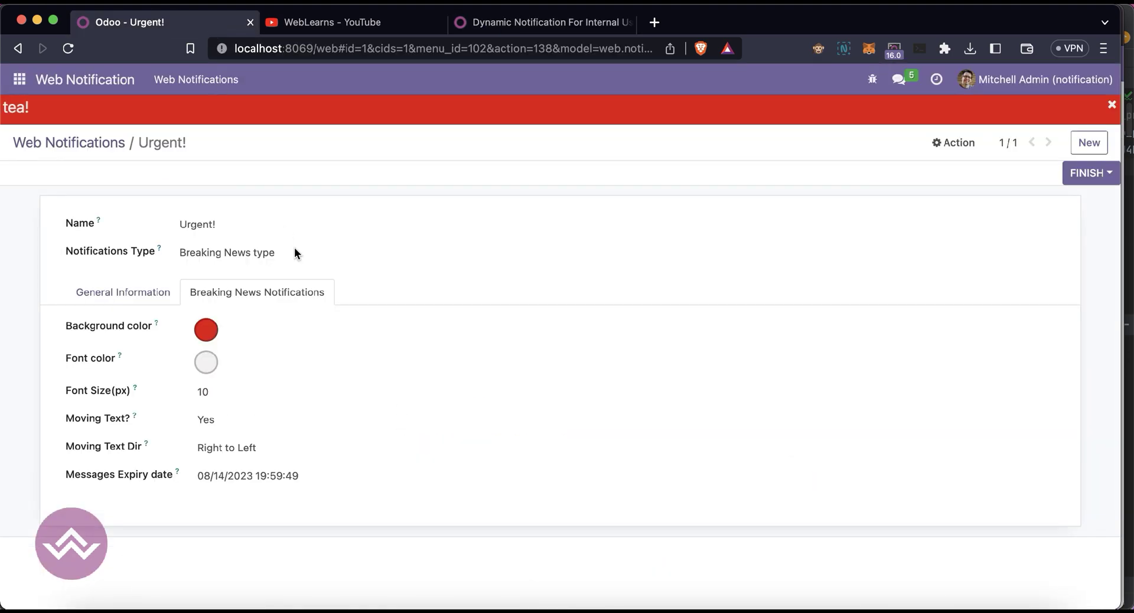